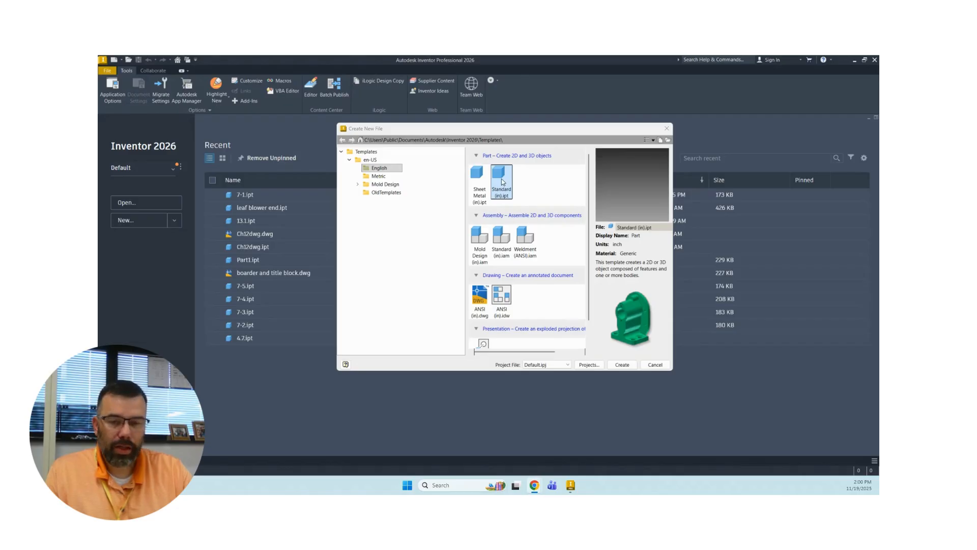
Create a new part from the Standard (in).ipt template and start a sketch on the horizontal origin plane
left_click(629, 367)
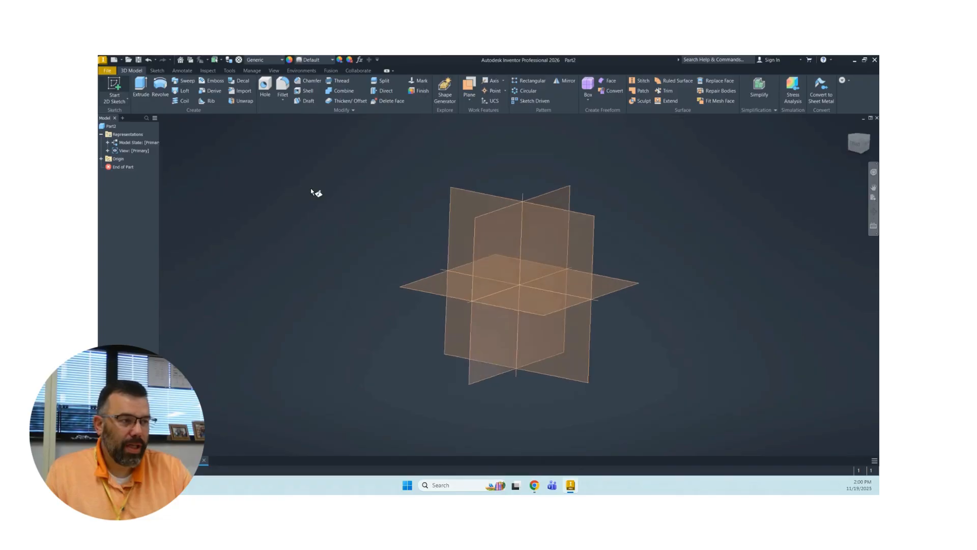
key("s")
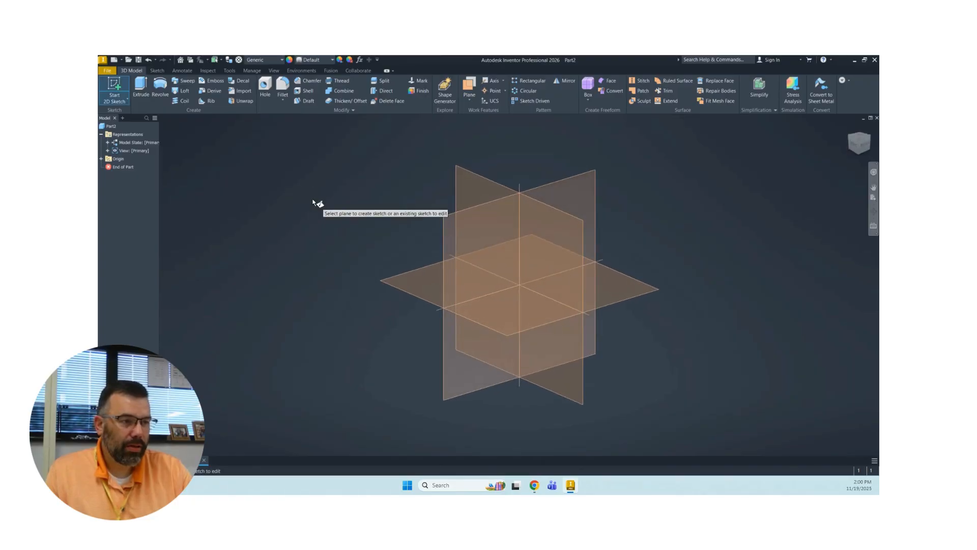
left_click(401, 277)
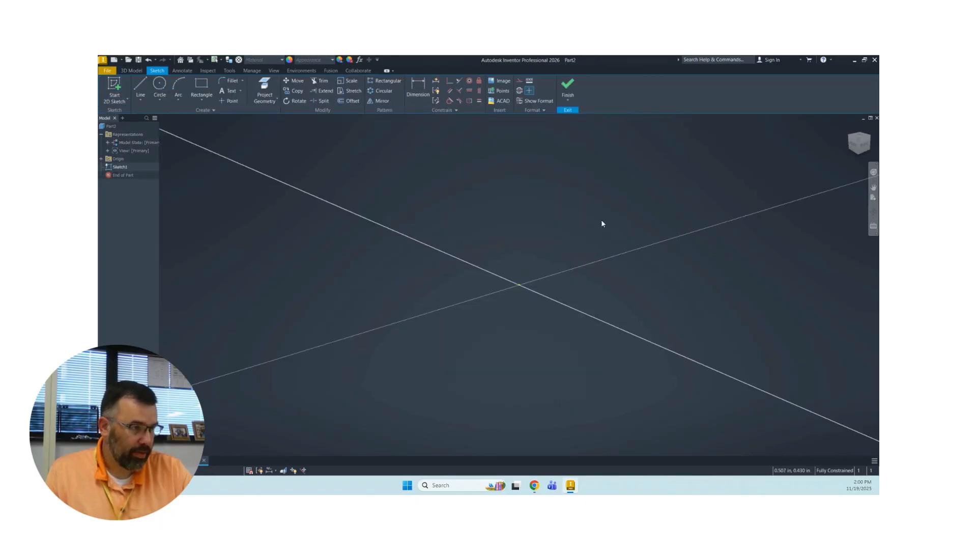
left_click(861, 139)
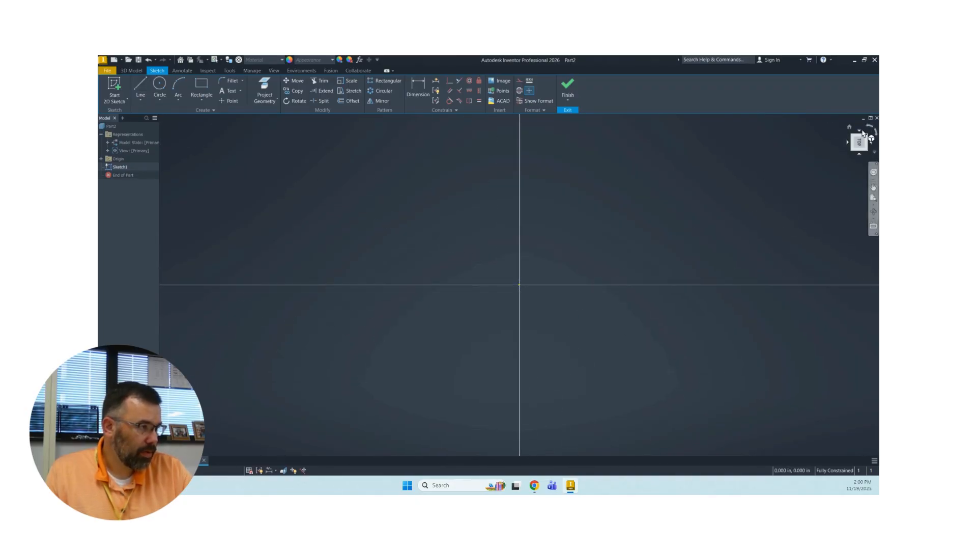
mouse_move(541, 204)
middle_mouse_down()
mouse_move(316, 253)
mouse_move(297, 266)
middle_mouse_up()
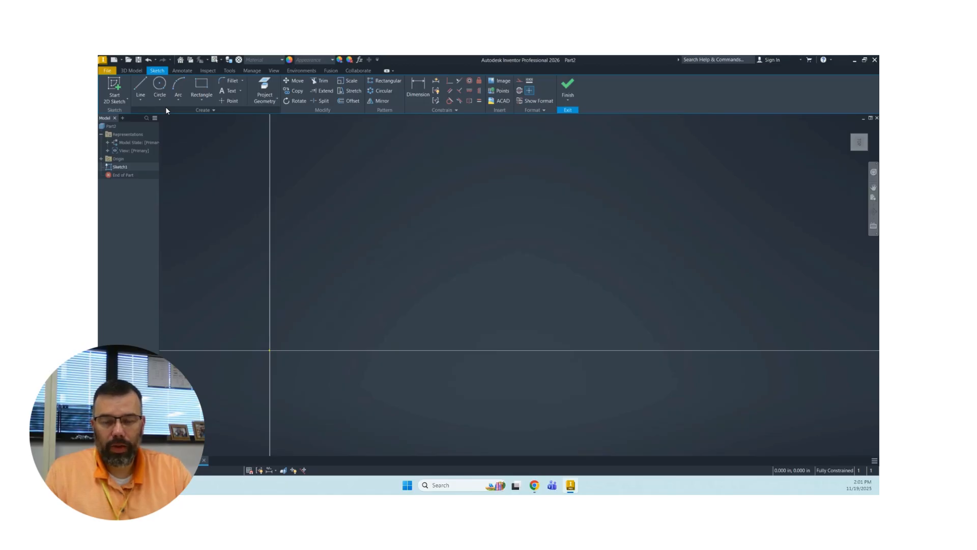
Draw a two-point rectangle 5 in wide and 4 in high, up and right of the origin, and finish the sketch
left_click(214, 86)
left_click(338, 202)
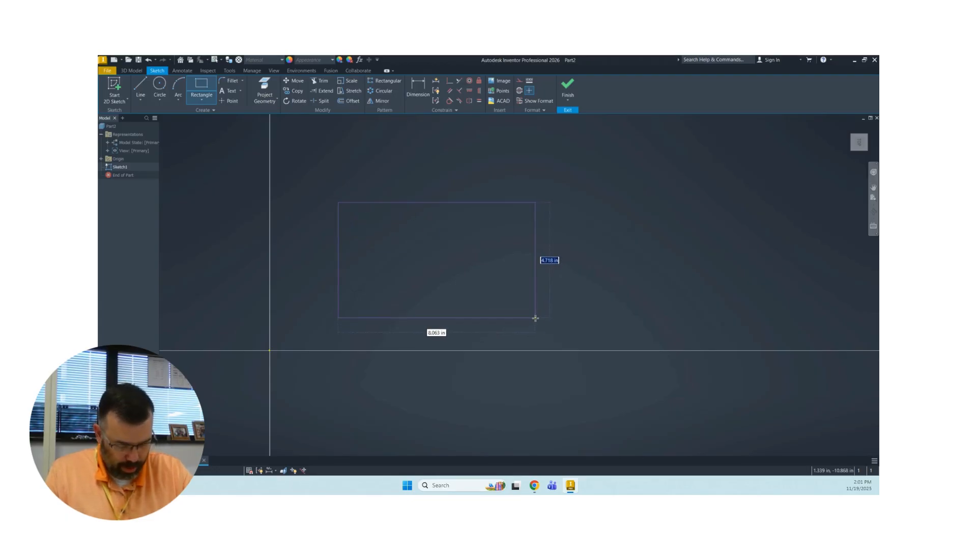
type("4")
key("Tab")
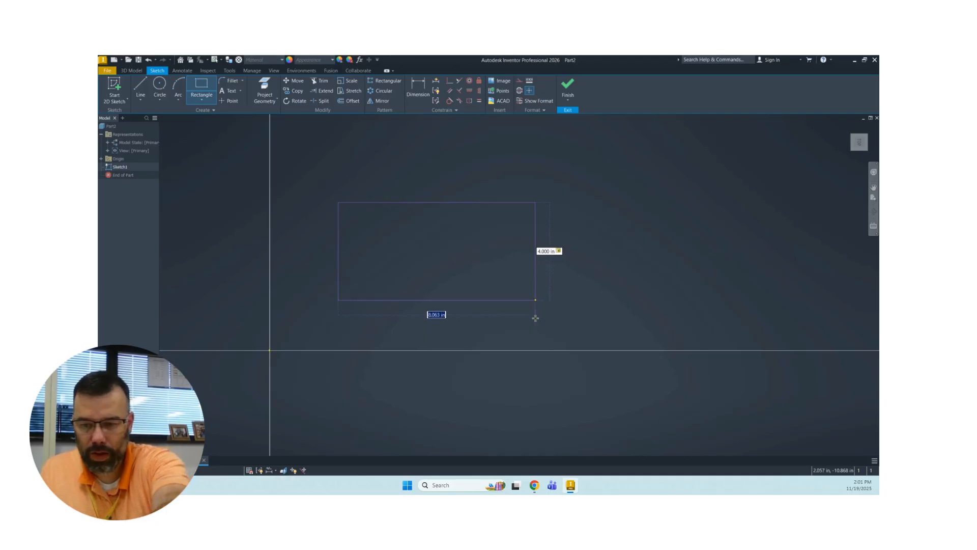
type("5")
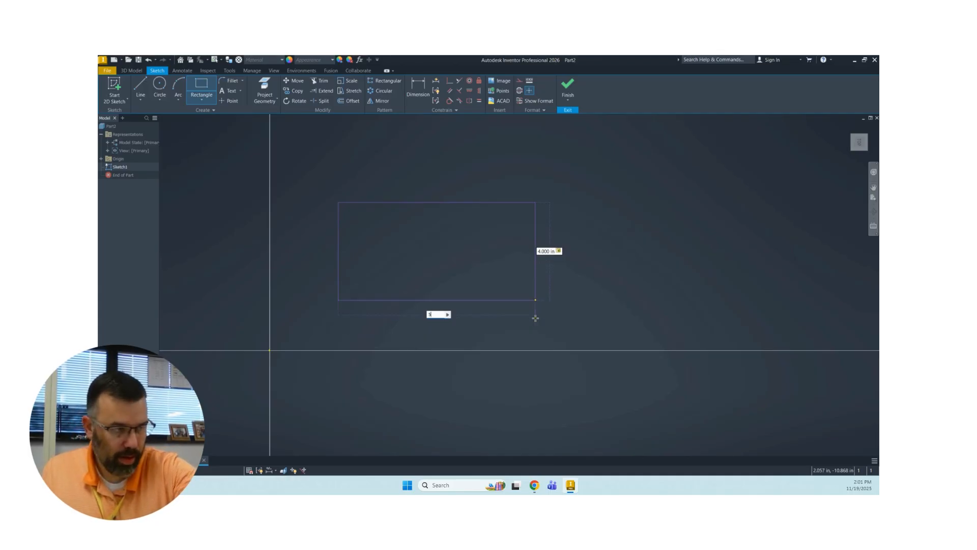
key("Return")
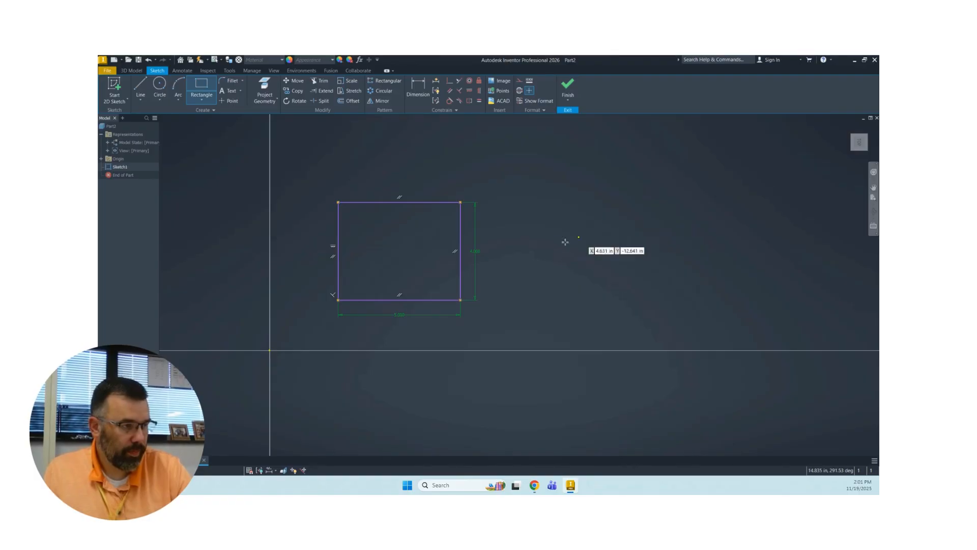
left_click(568, 84)
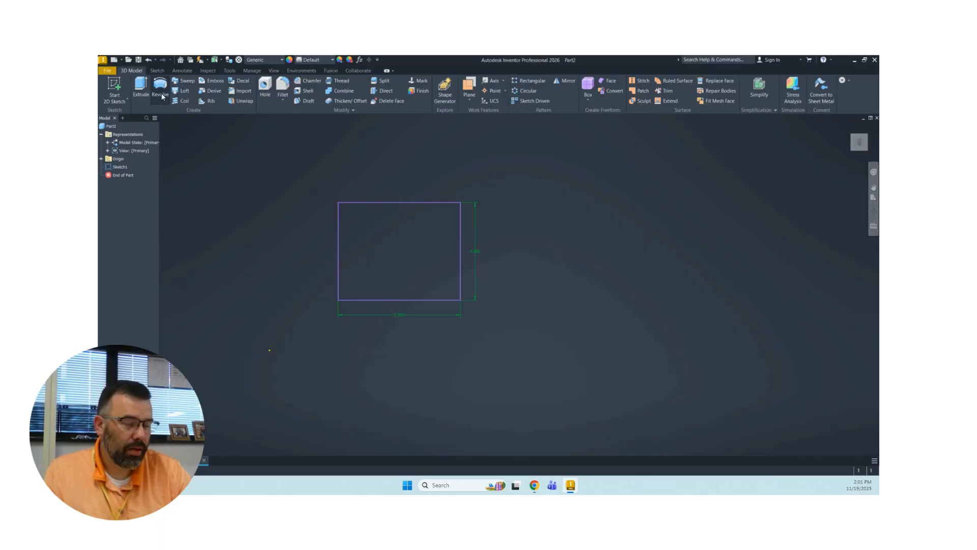
Extrude the rectangle upward by 3.5 in into a solid block
left_click(141, 87)
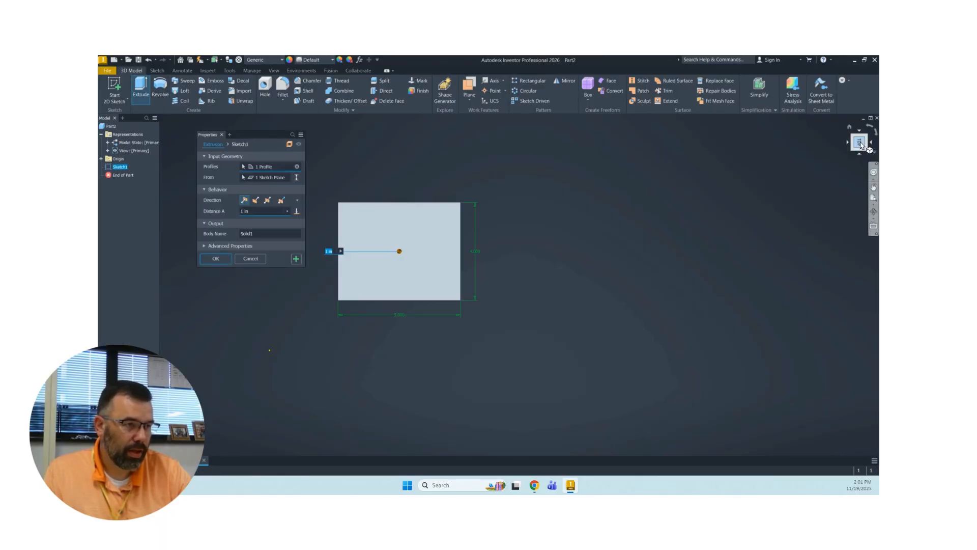
left_click(849, 128)
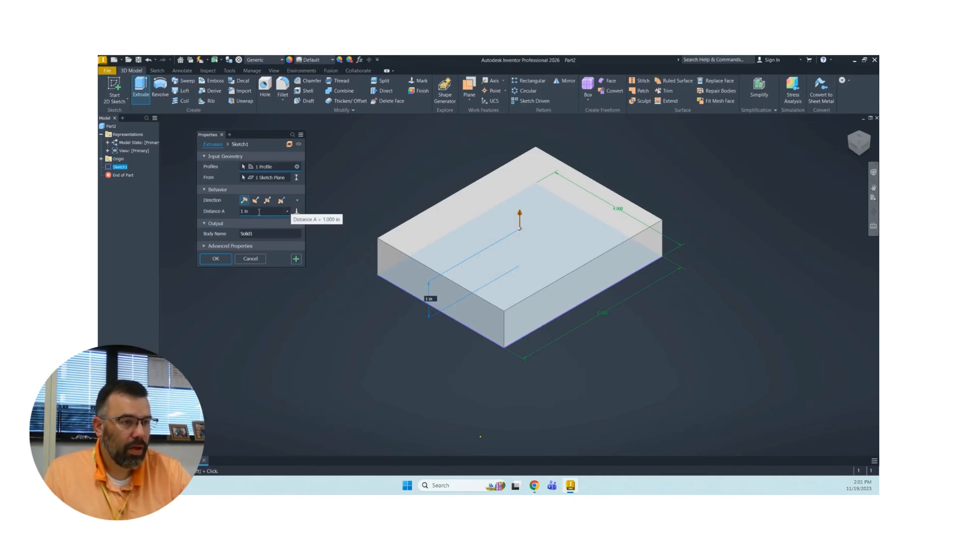
left_click_drag(252, 210, 225, 212)
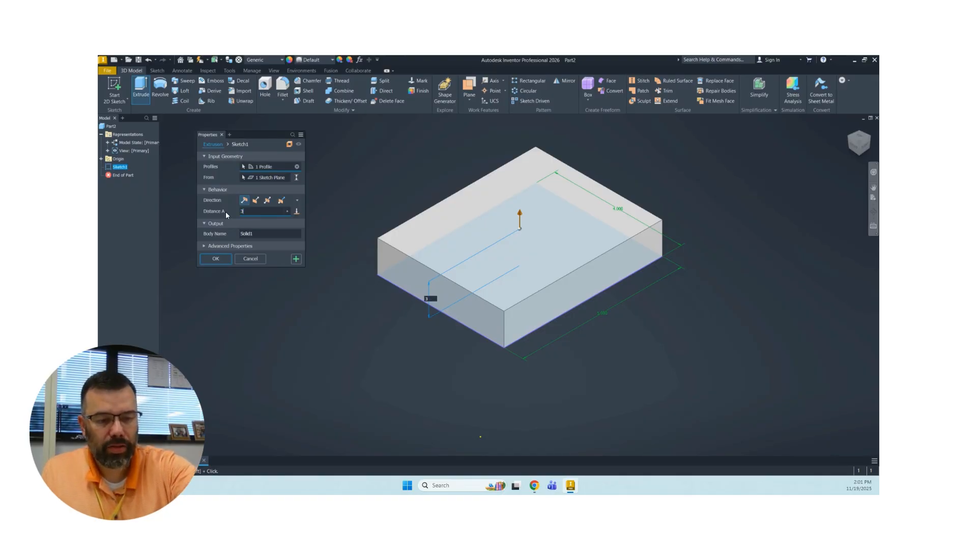
key("Return")
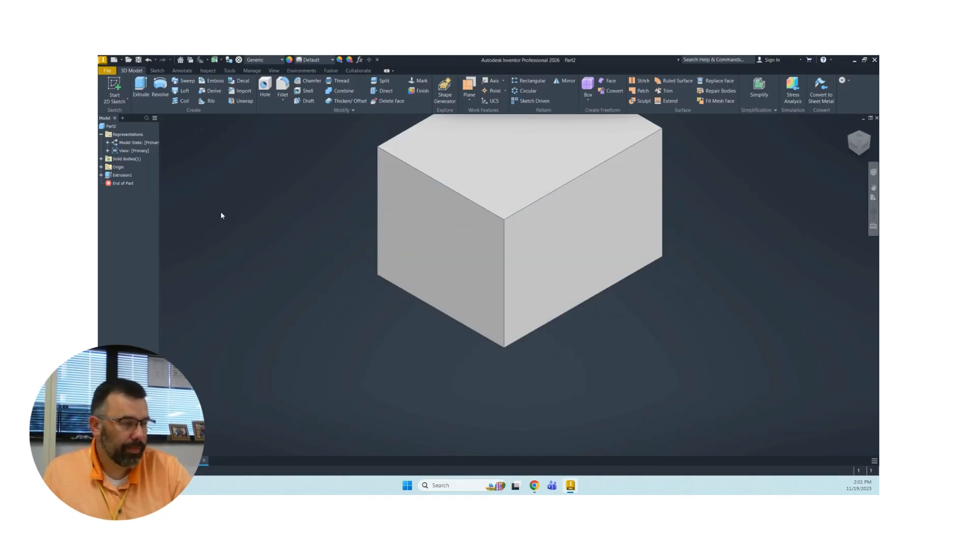
Start a new sketch on the 4 in wide end face of the block
middle_click_drag(652, 186, 542, 252)
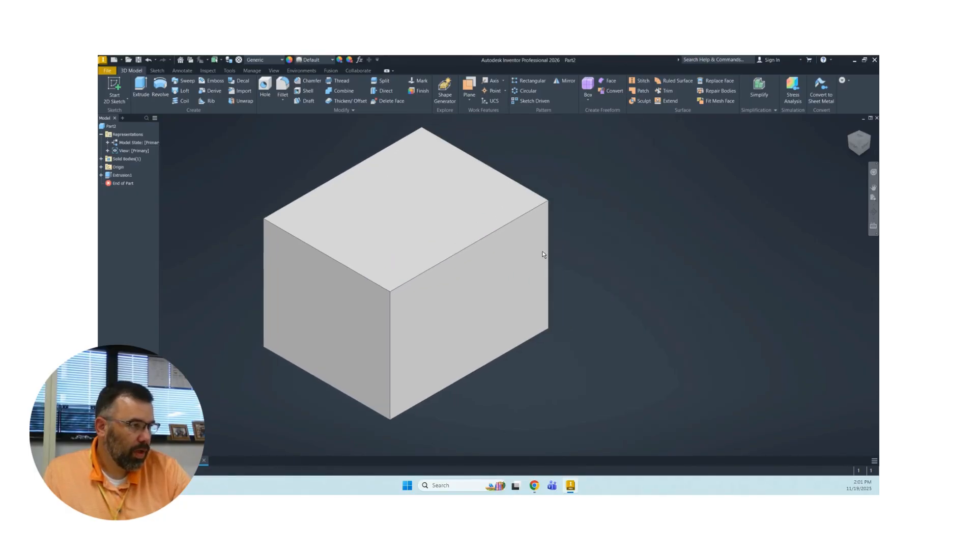
left_click(873, 142)
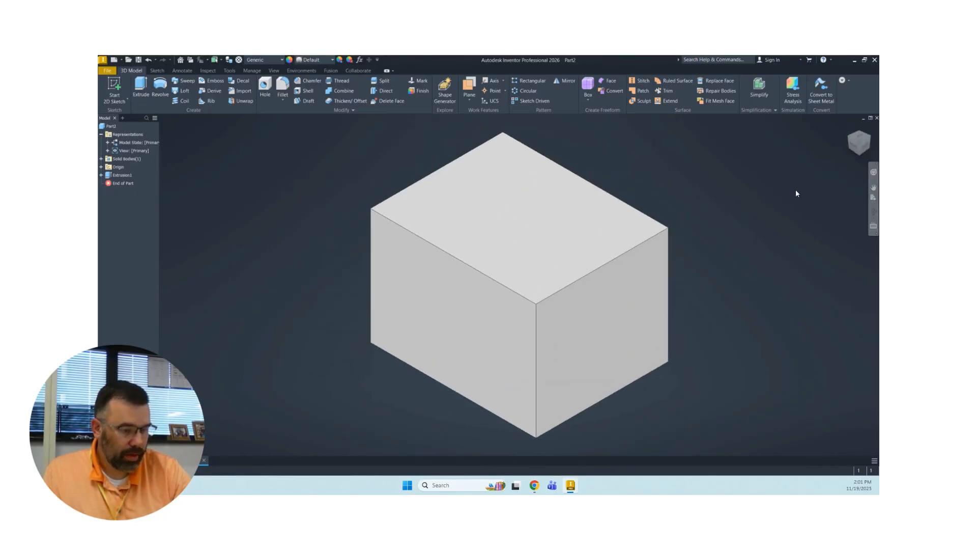
middle_click_drag(681, 232, 658, 193)
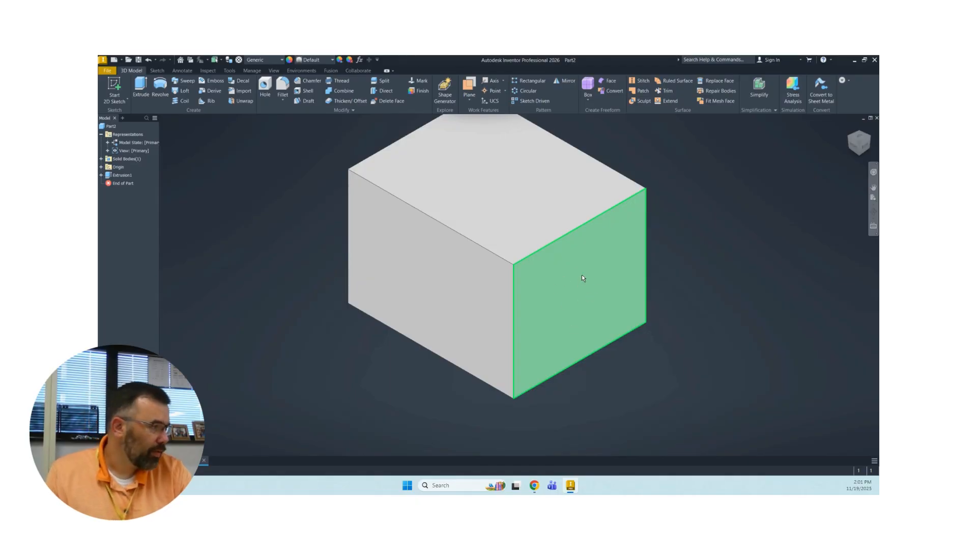
mouse_move(592, 285)
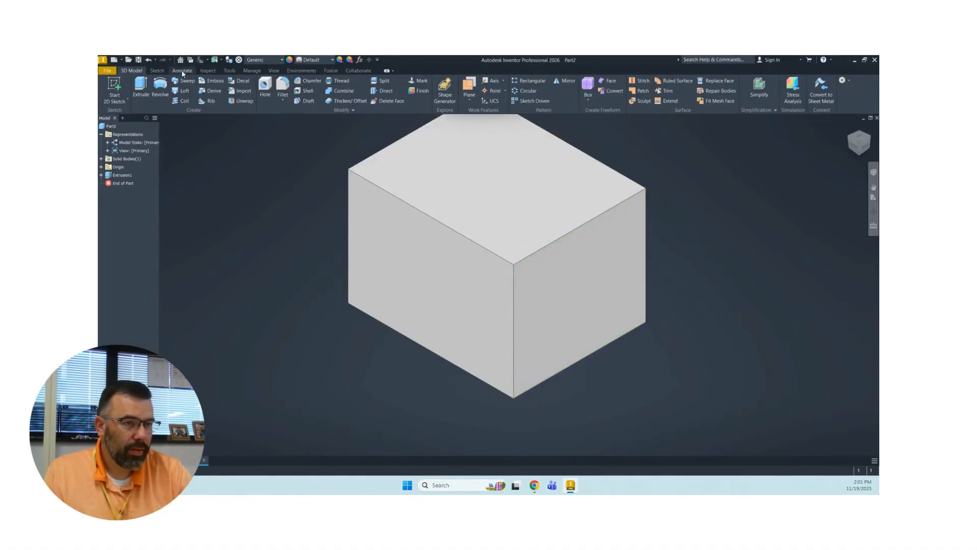
left_click(113, 82)
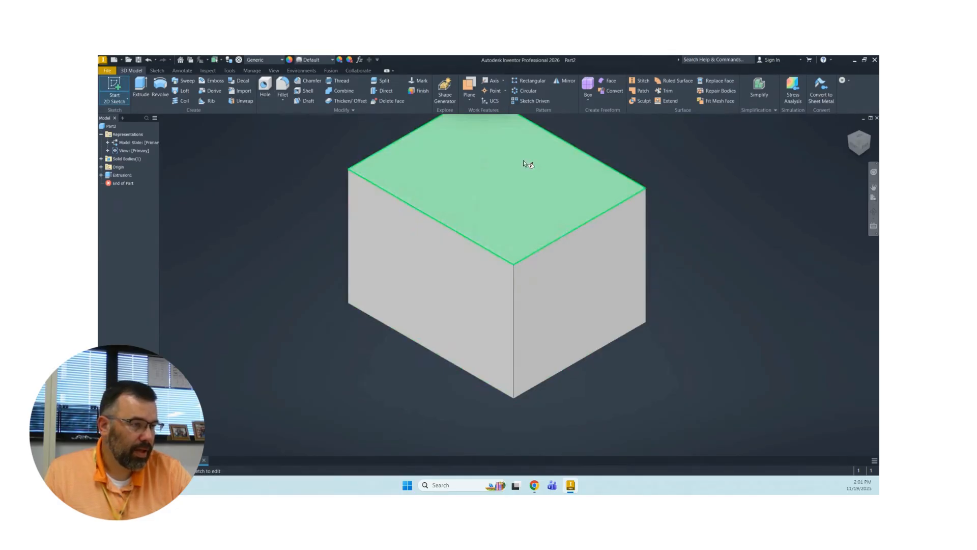
left_click(555, 274)
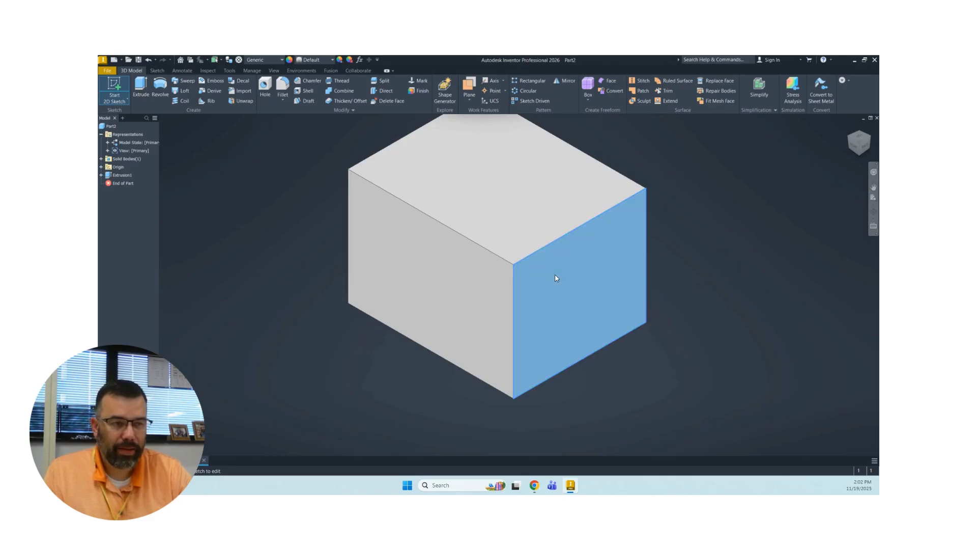
left_click(866, 145)
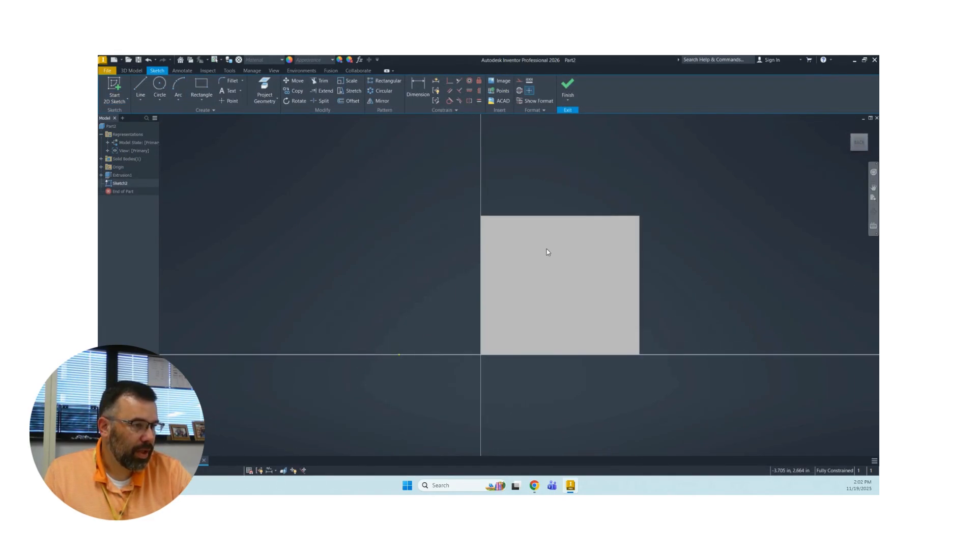
scroll(548, 252, "up", 1)
middle_click_drag(547, 249, 418, 241)
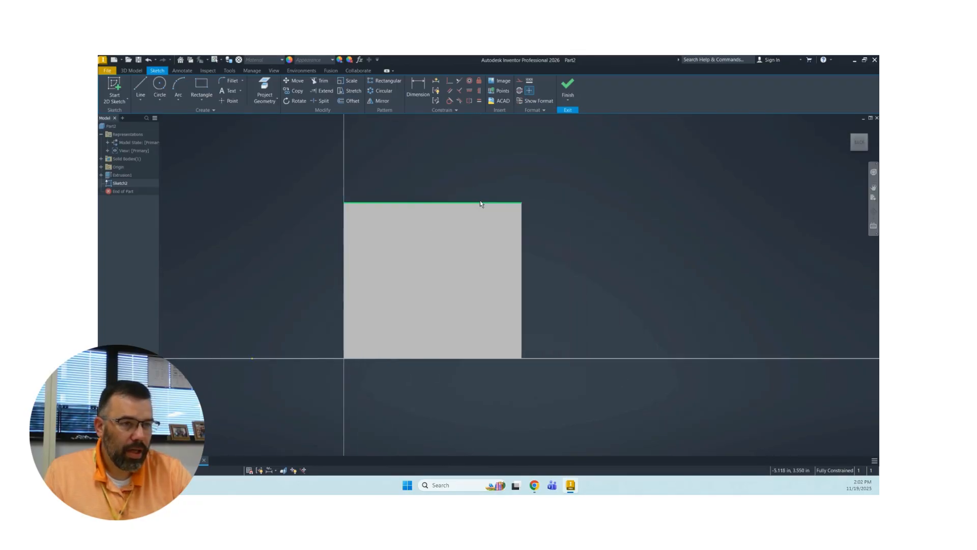
Sketch a closed triangle in the face's upper-left corner, about 1.9 in along the top edge, with a diagonal down to the left edge
left_click(140, 85)
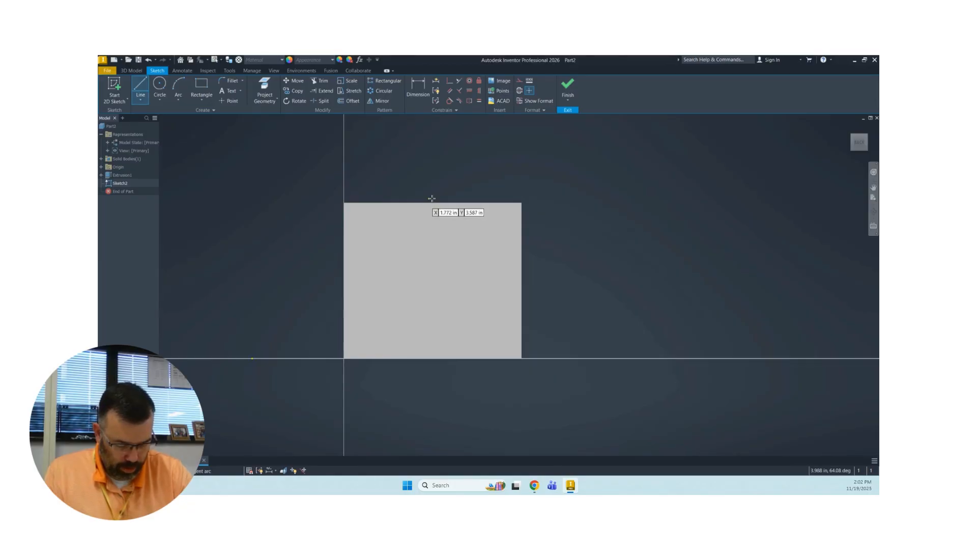
left_click(344, 203)
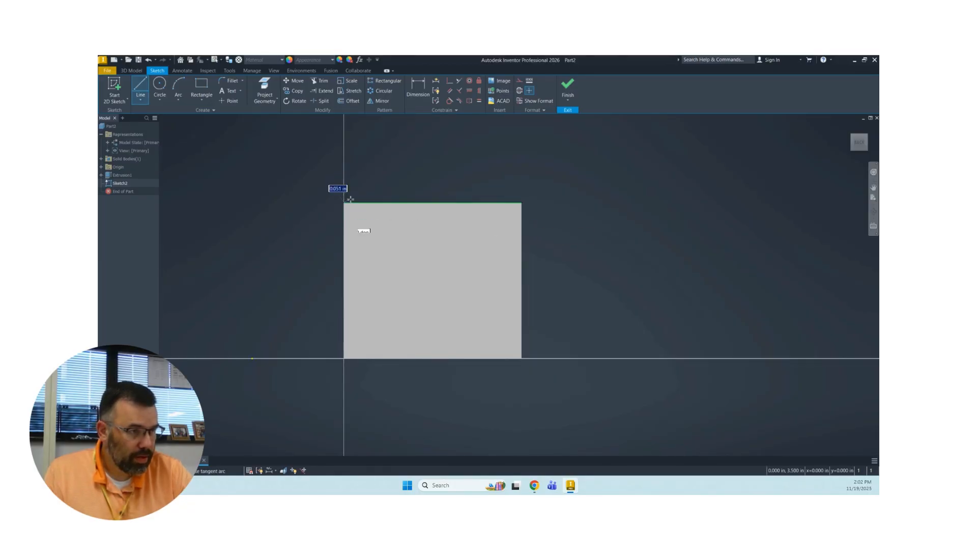
double_click(428, 203)
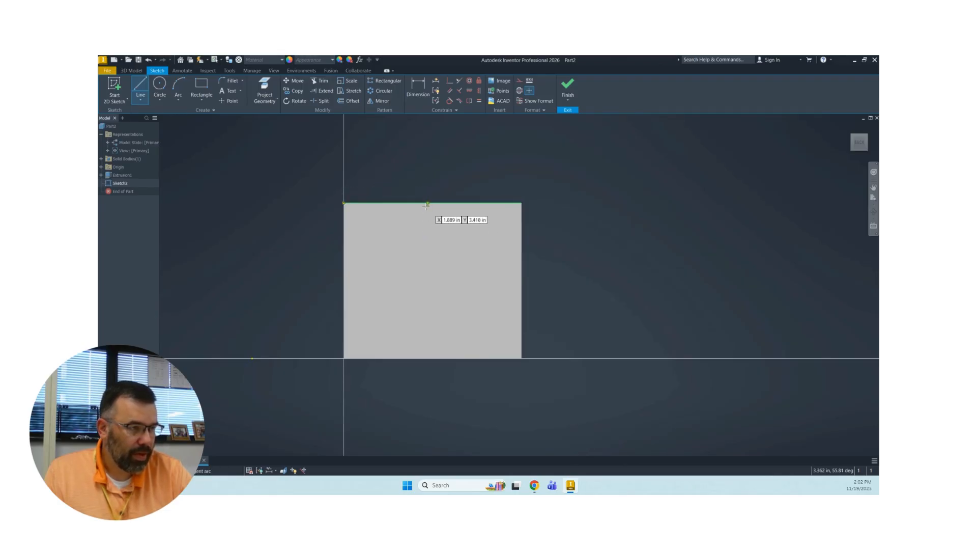
left_click(428, 203)
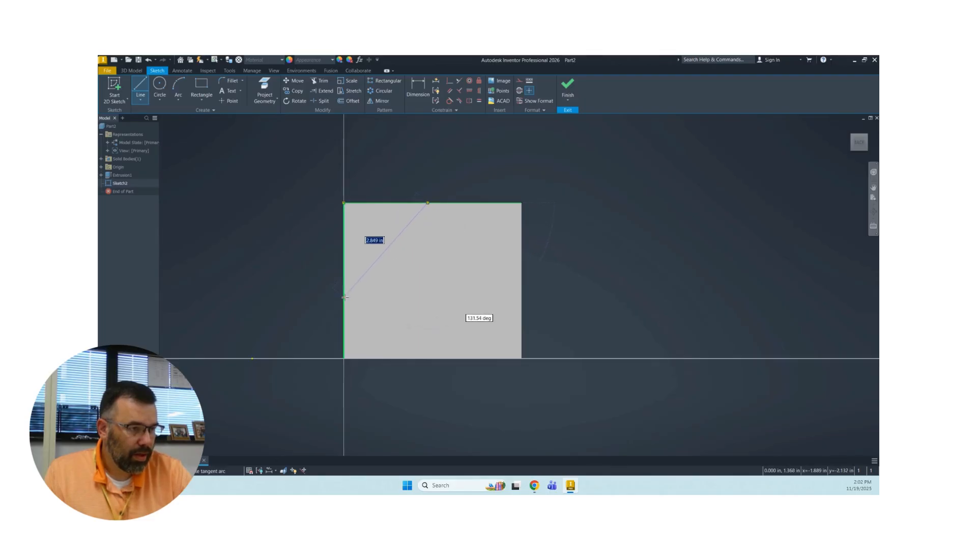
left_click(343, 268)
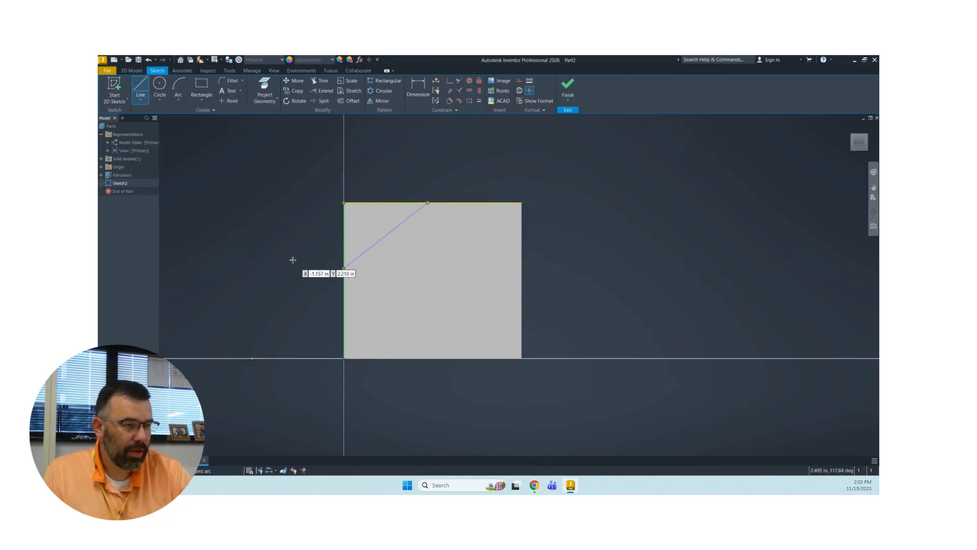
left_click(344, 202)
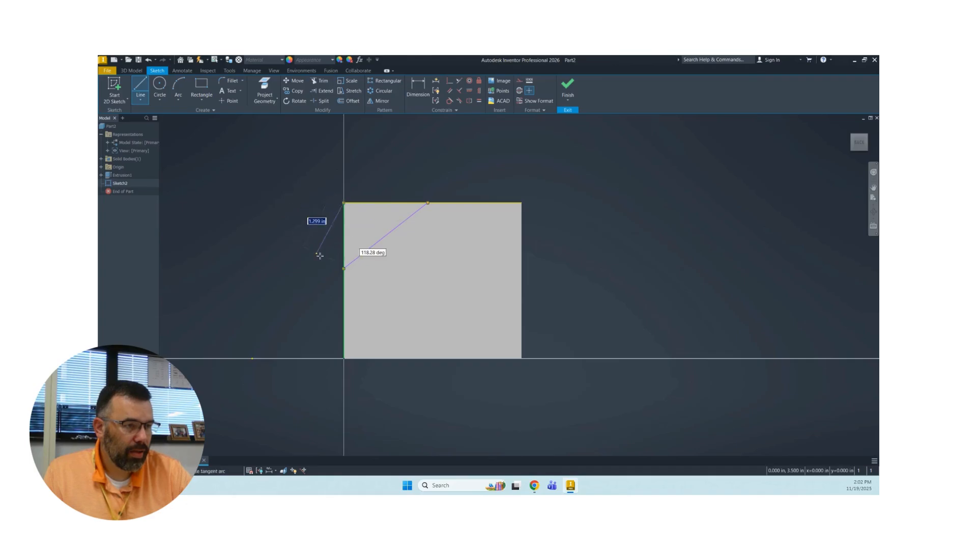
left_click(342, 269)
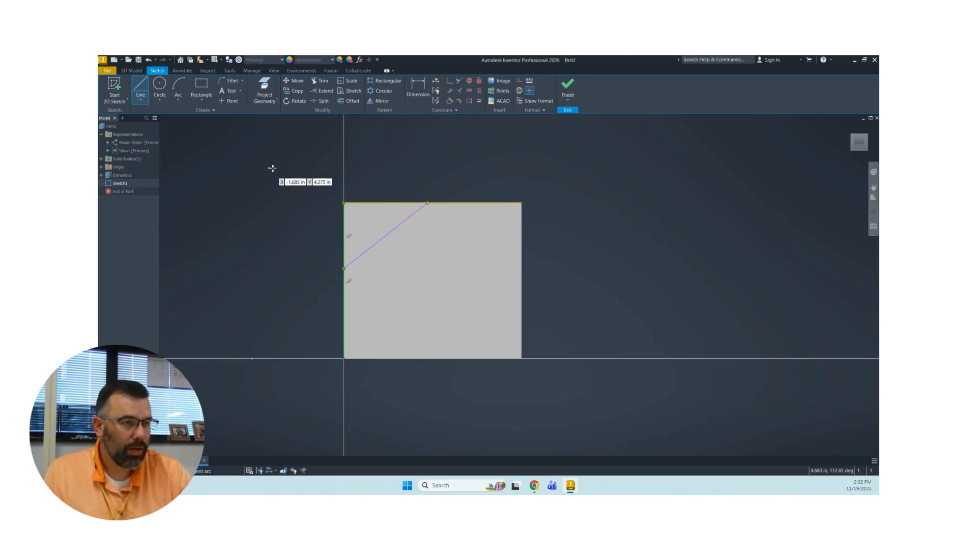
right_click(296, 163)
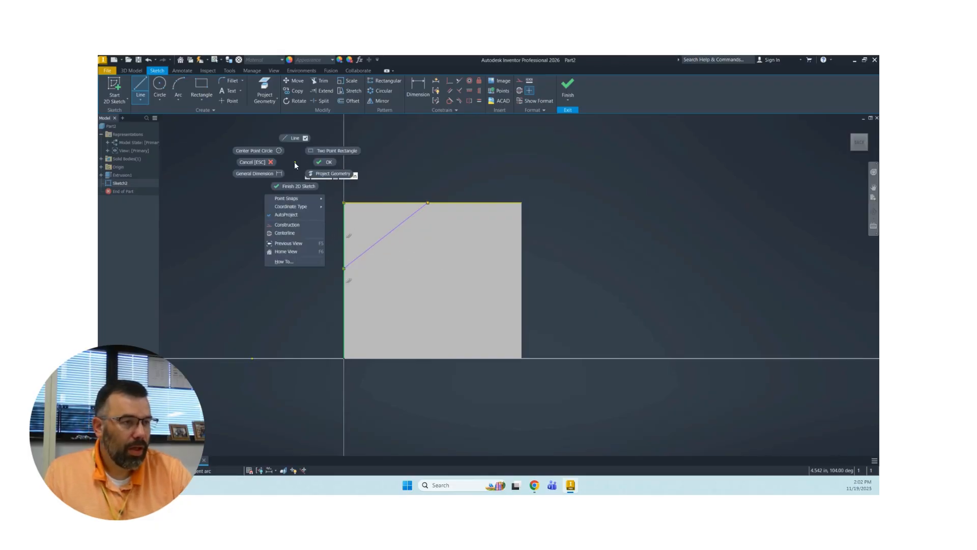
left_click(322, 163)
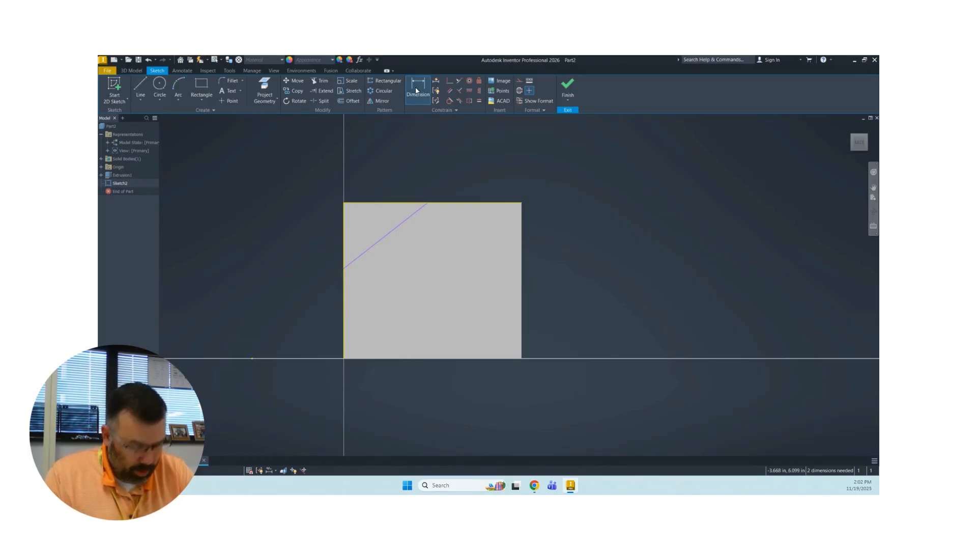
Dimension the diagonal's upper endpoint to the face's right edge at .75 in
left_click(416, 90)
left_click(523, 213)
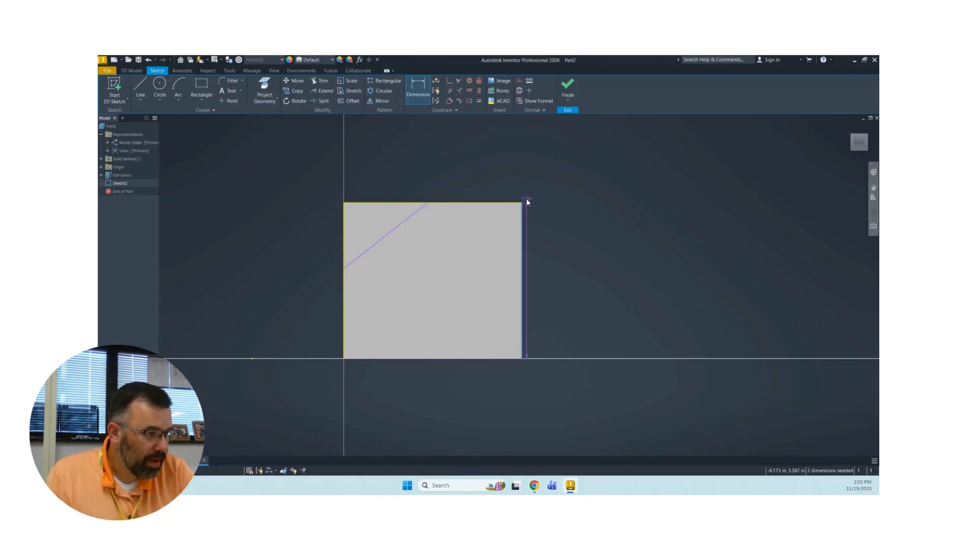
left_click(428, 204)
left_click(480, 187)
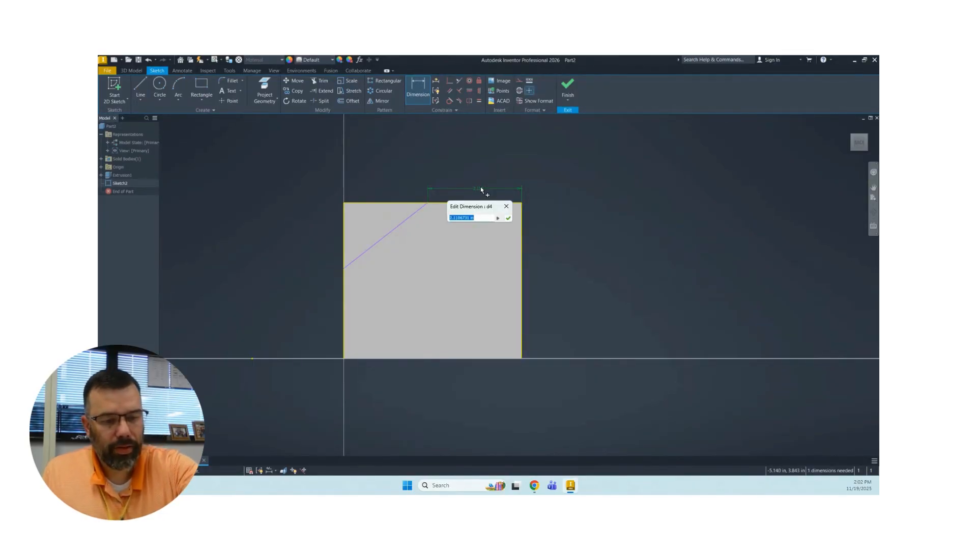
type(".75")
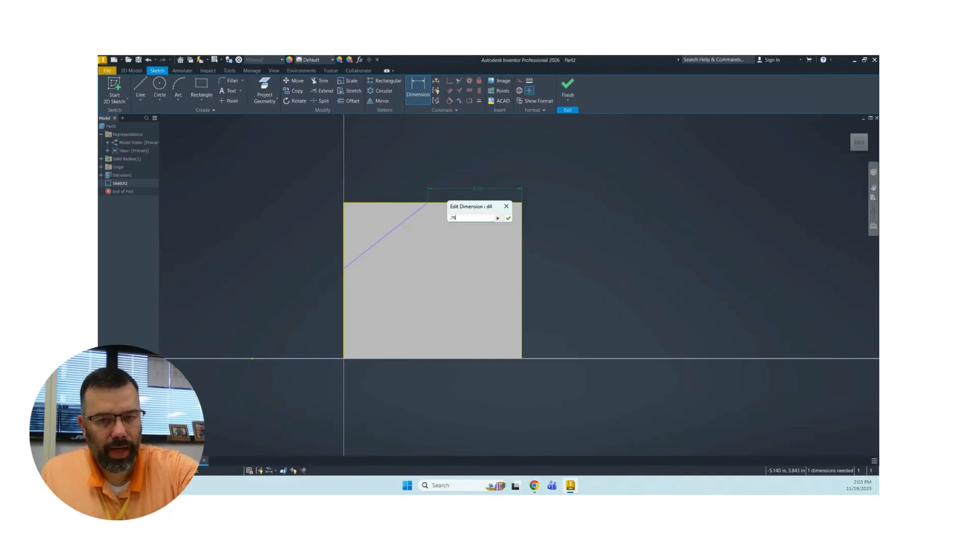
key("Return")
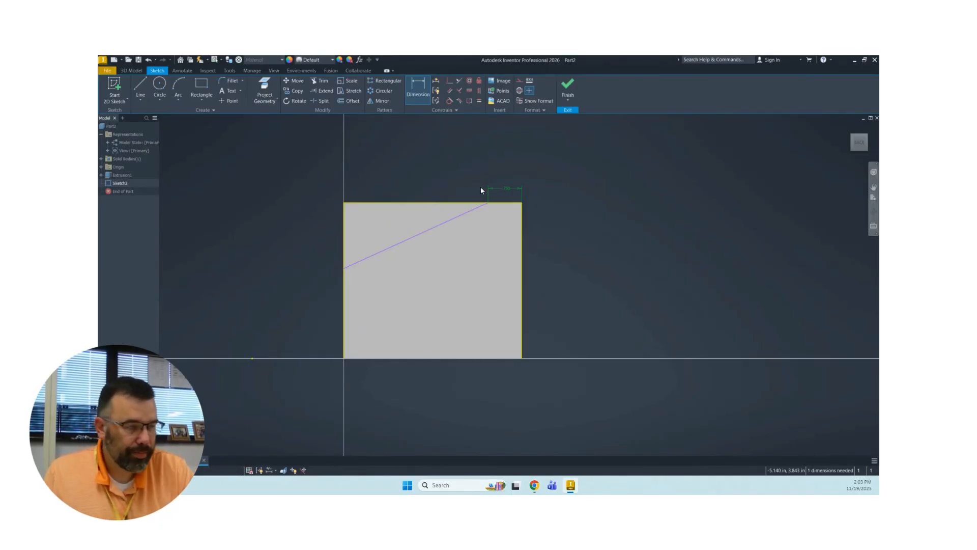
Dimension the diagonal's lower endpoint to the face's bottom edge at .75 in
scroll(442, 202, "up", 2)
scroll(444, 198, "down", 5)
scroll(446, 210, "up", 3)
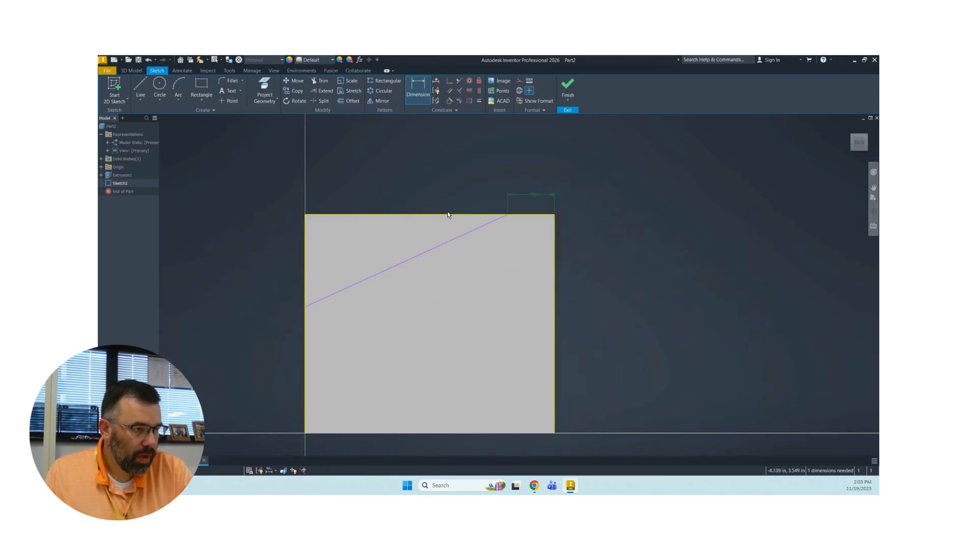
middle_click_drag(447, 212, 529, 189)
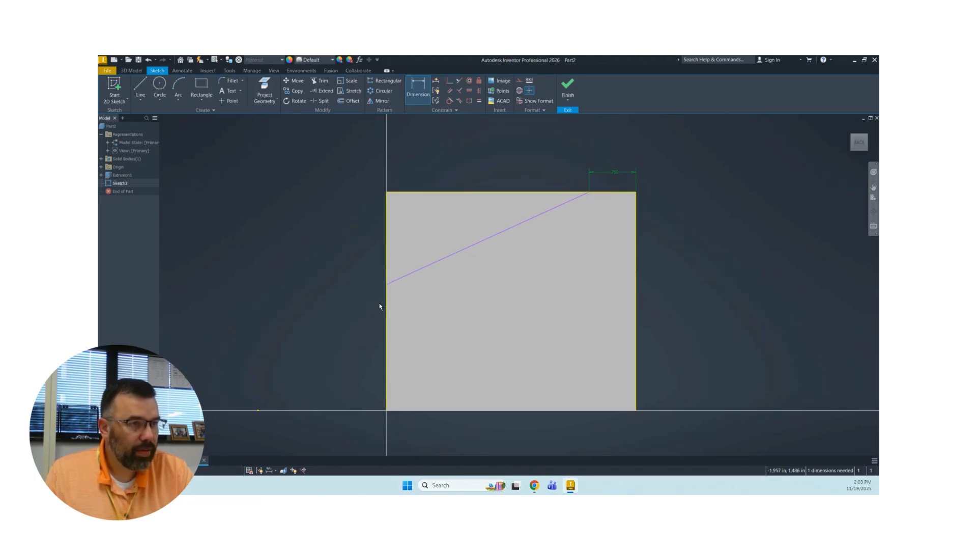
left_click(415, 409)
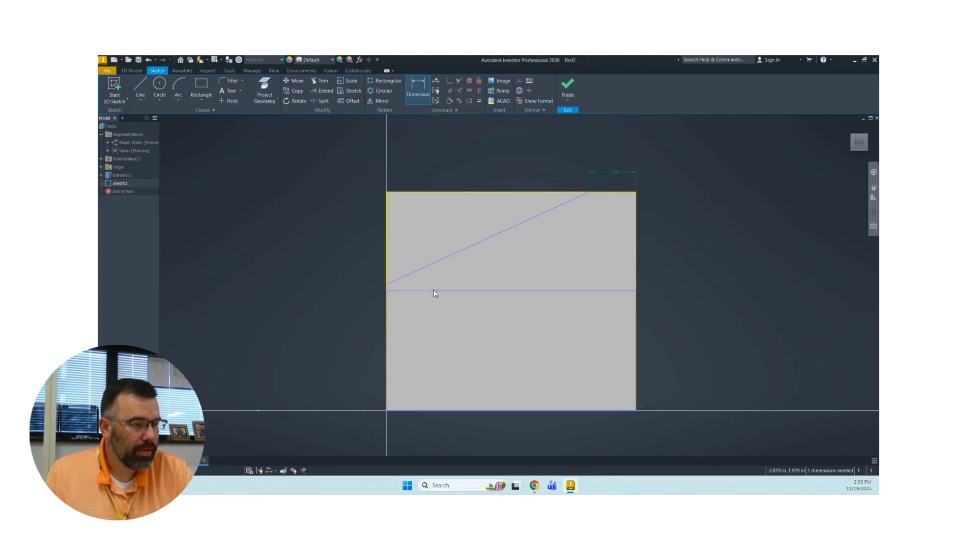
left_click(386, 283)
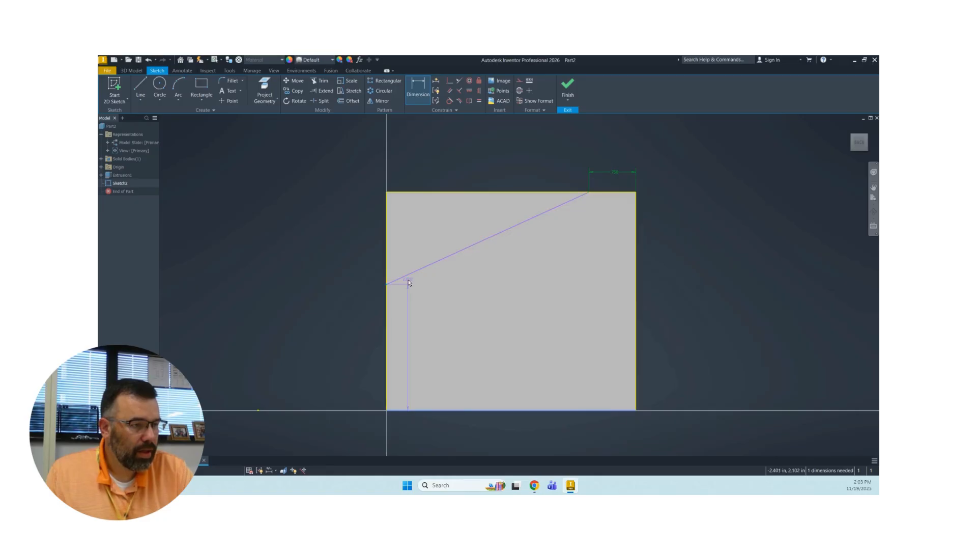
left_click(330, 342)
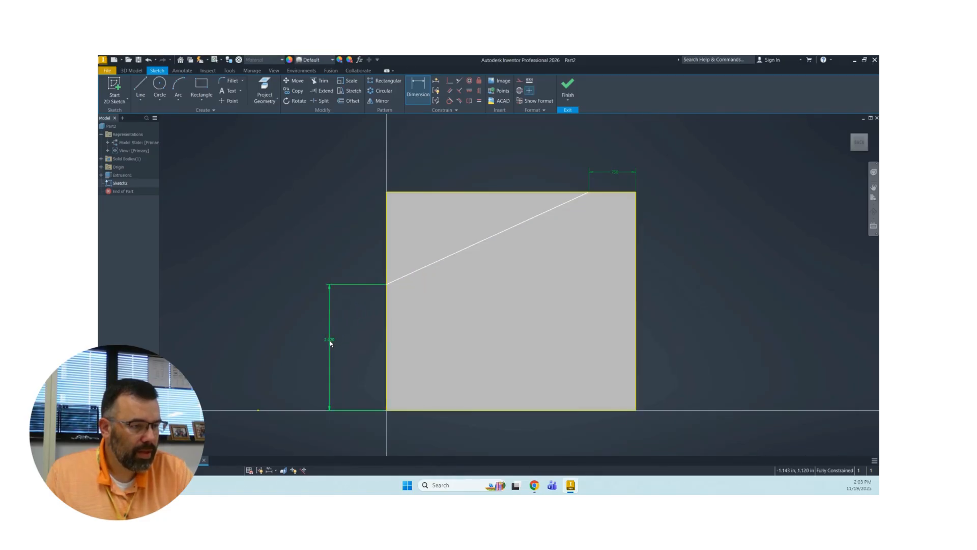
left_click(330, 341)
key("BackSpace")
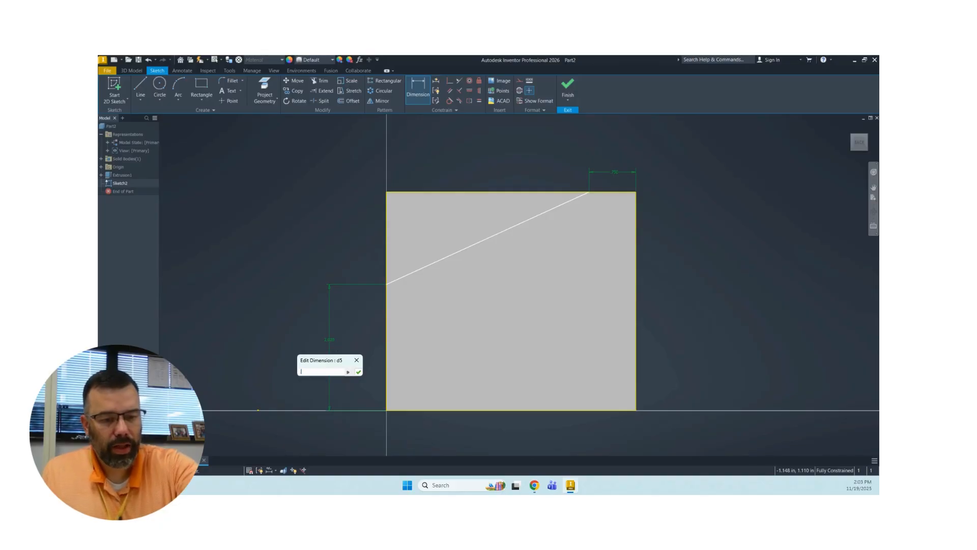
type(".75")
key("Return")
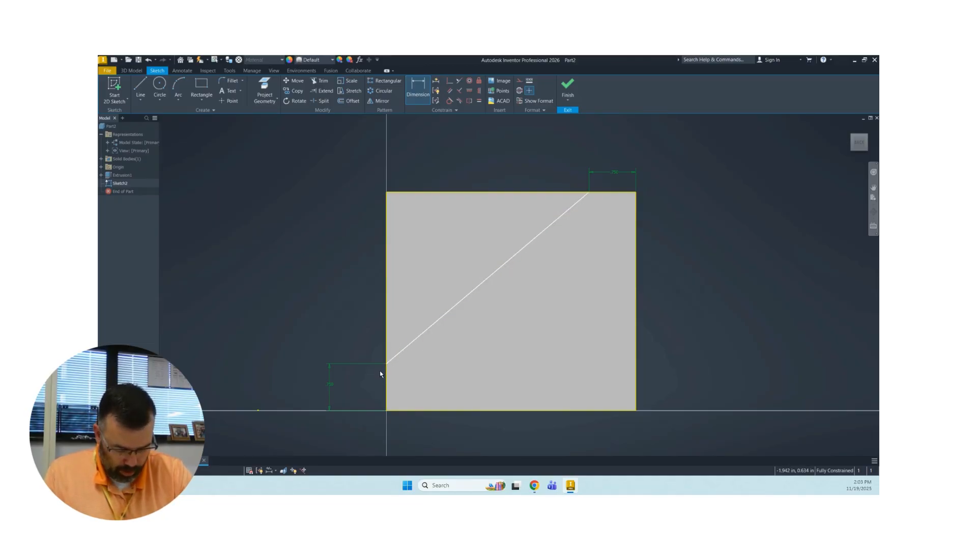
Finish the sketch and extrude the triangular profile as a cut 3.5 in into the block
left_click(853, 138)
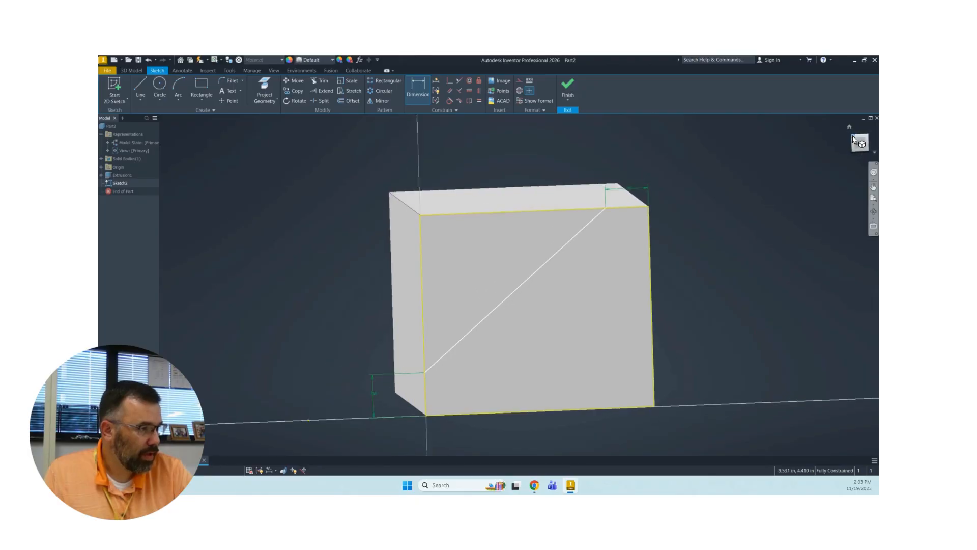
left_click(568, 87)
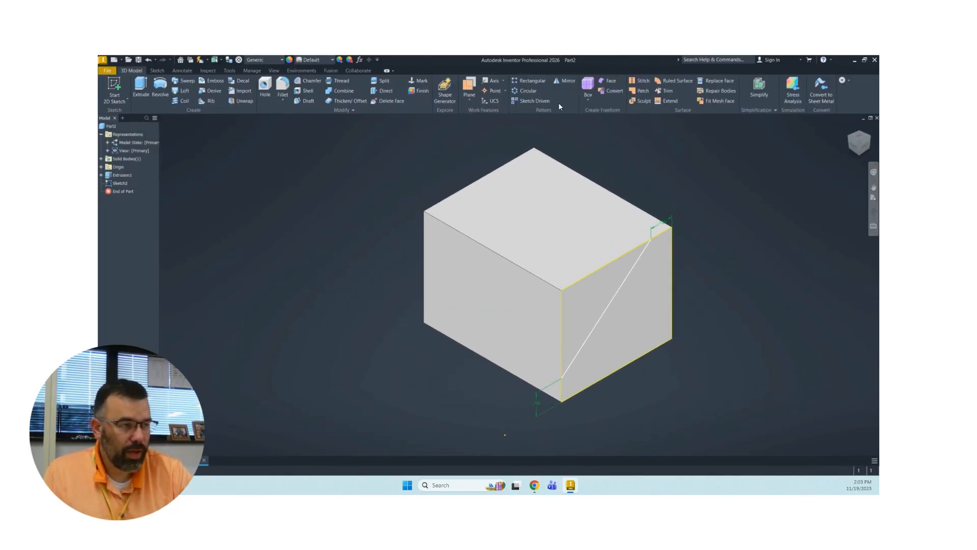
left_click(141, 87)
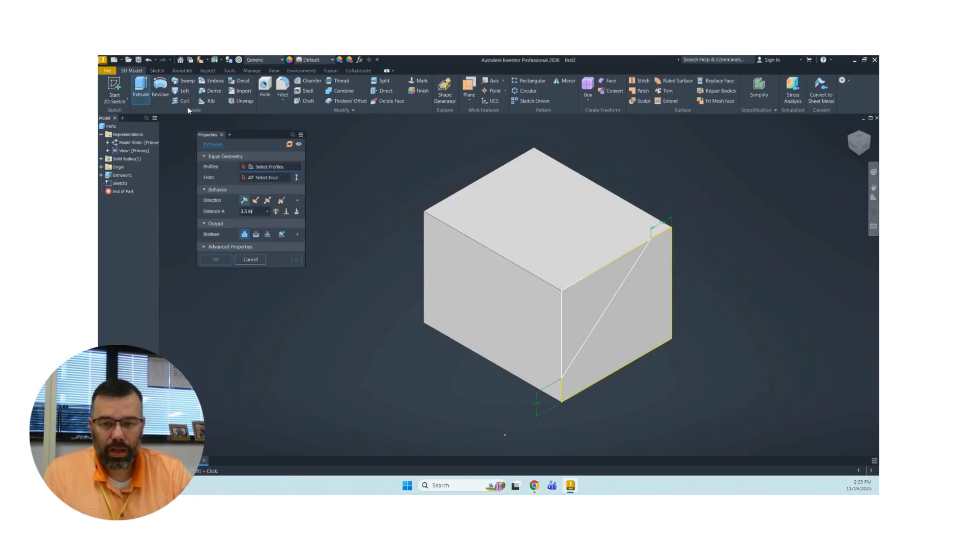
left_click(590, 306)
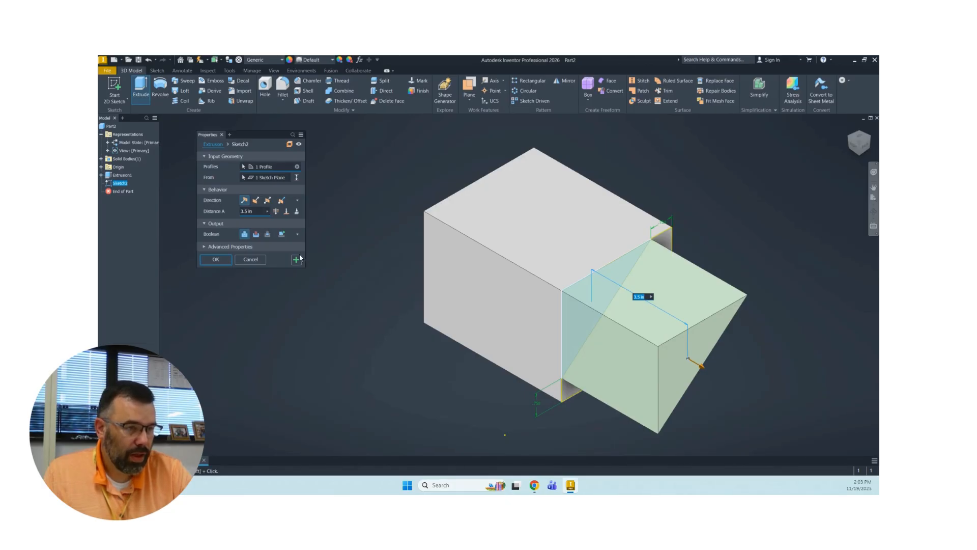
left_click(256, 234)
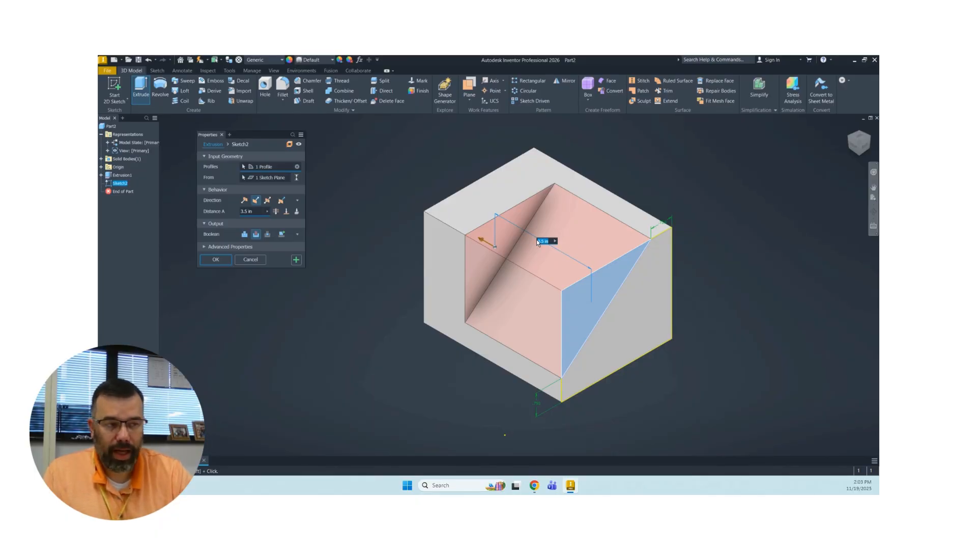
left_click(221, 260)
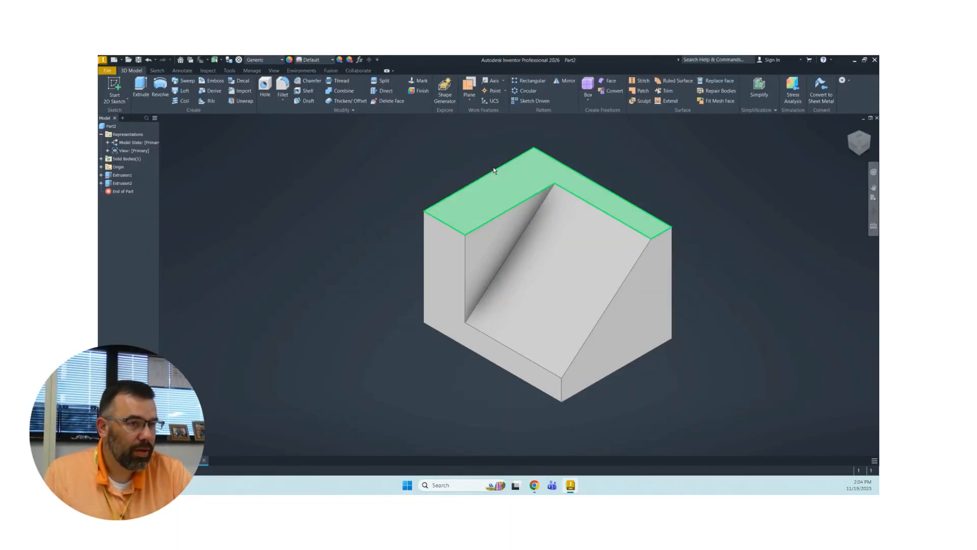
Start a new sketch on the upright triangular face at the inner end of the cut and view it face-on
left_click(114, 91)
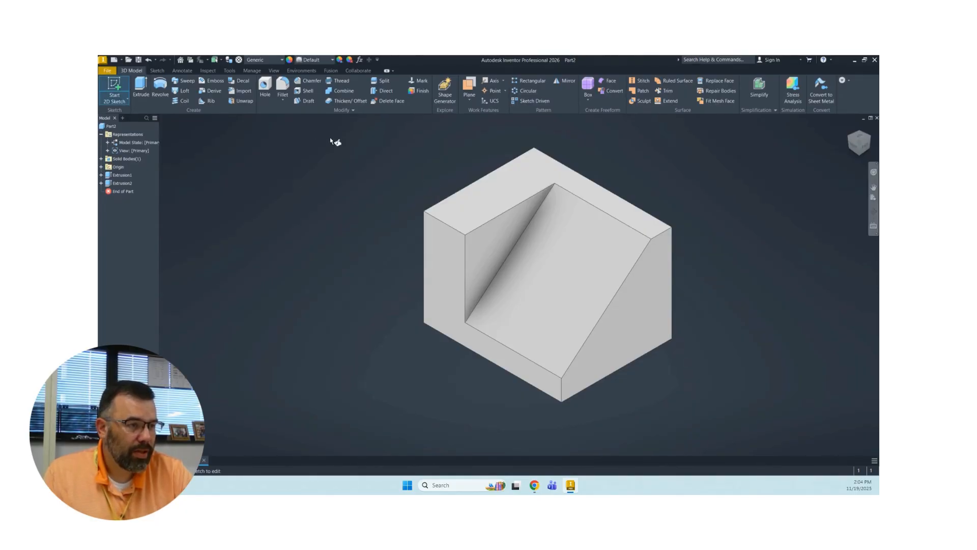
left_click(477, 245)
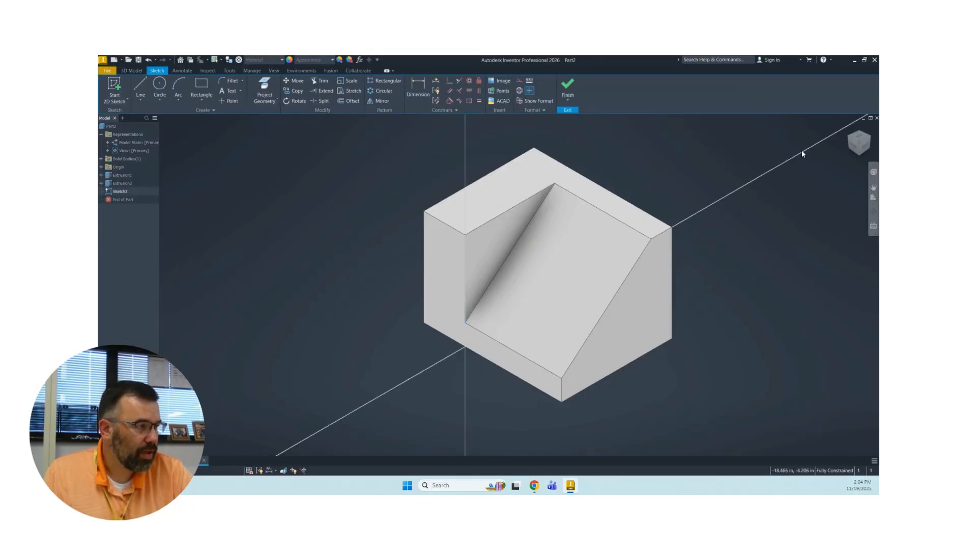
left_click(864, 146)
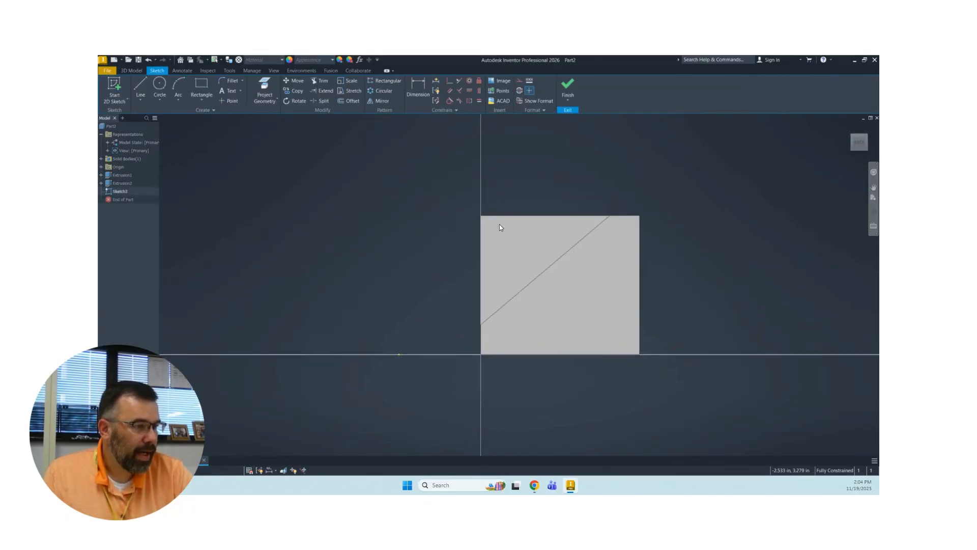
mouse_move(502, 240)
middle_mouse_down()
mouse_move(476, 221)
mouse_move(436, 218)
middle_mouse_up()
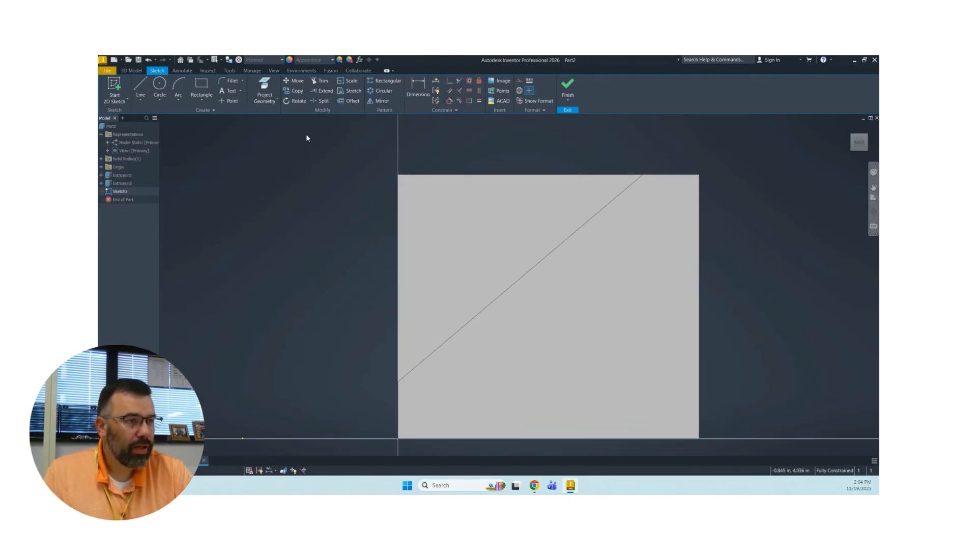
Sketch a circle about 0.79 in in diameter near the triangular face's upper-left corner
left_click(159, 86)
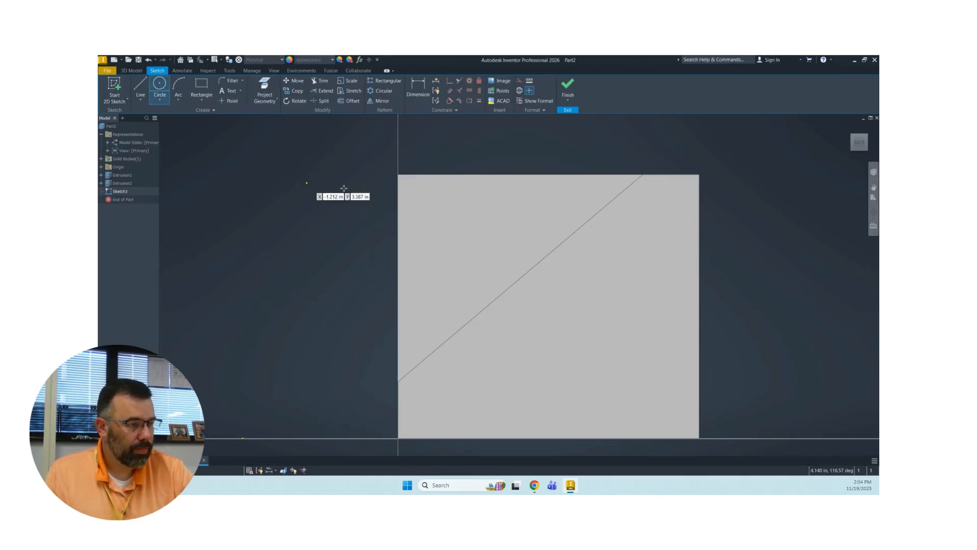
left_click(453, 240)
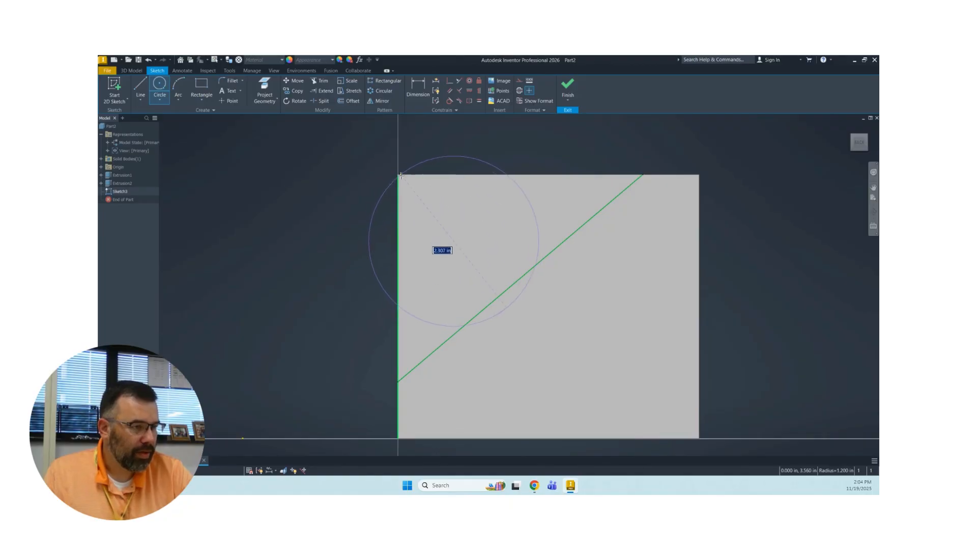
key("Escape")
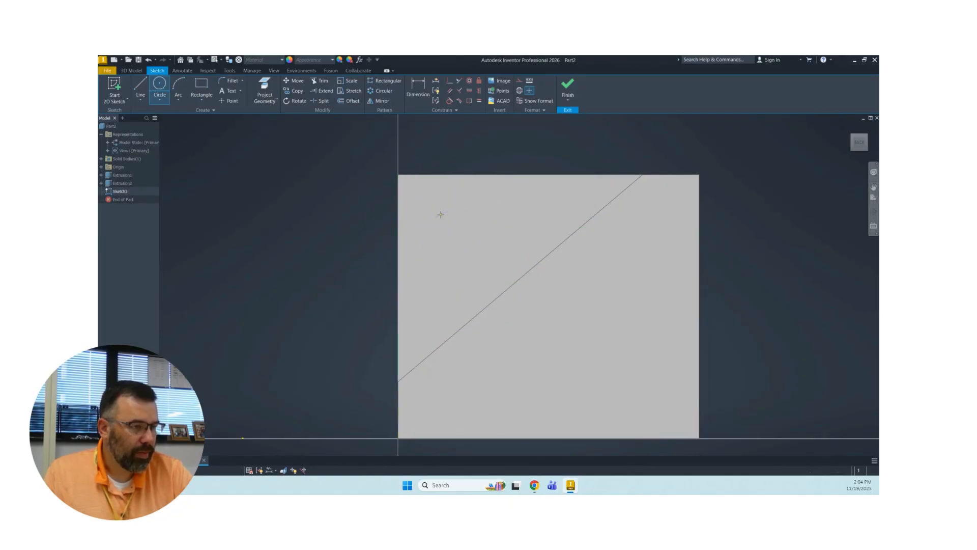
left_click(441, 215)
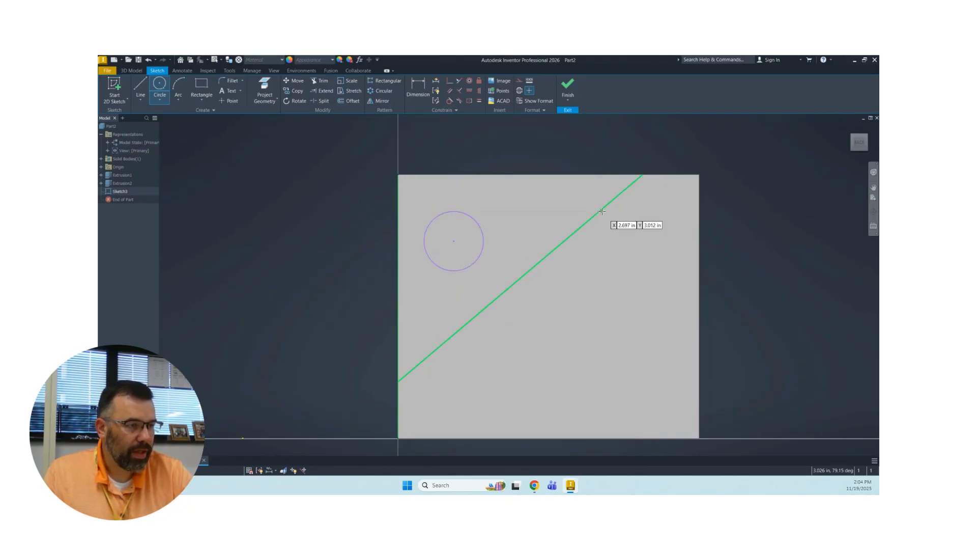
Dimension the circle's center to the face's top edge at .75 in
left_click(426, 90)
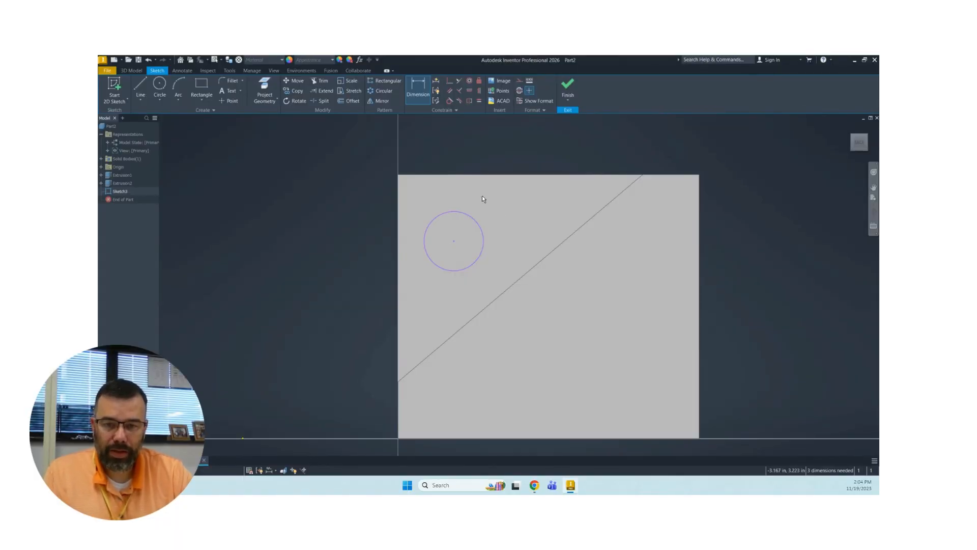
left_click(453, 240)
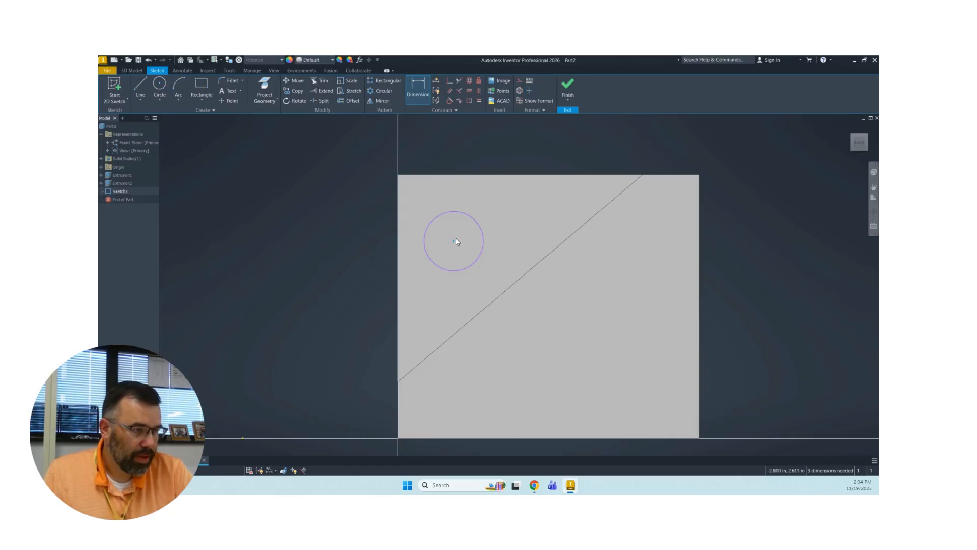
left_click(475, 176)
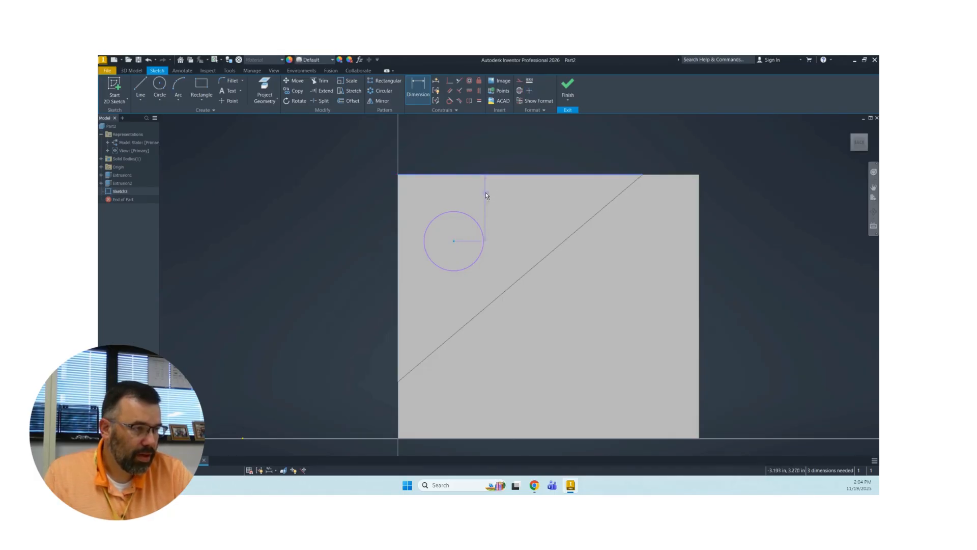
left_click(509, 198)
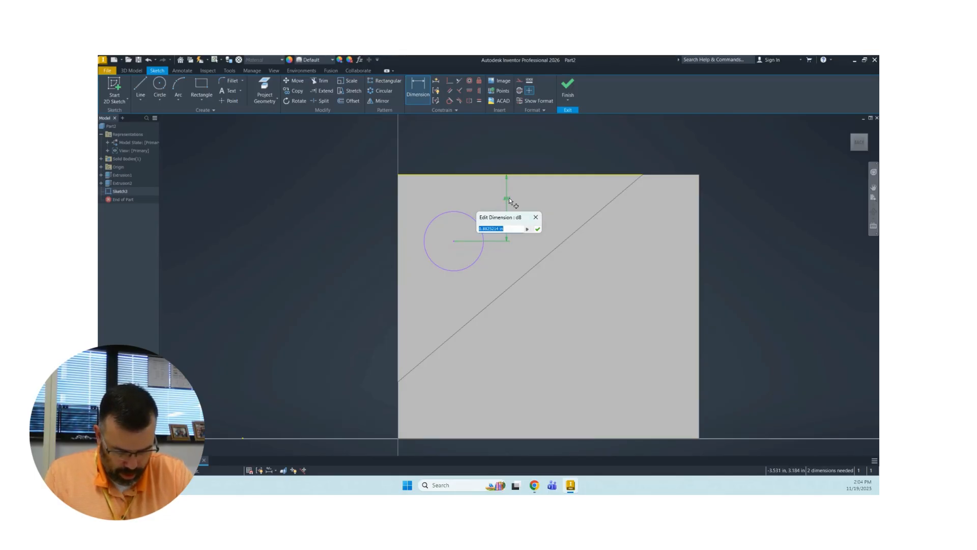
type(".")
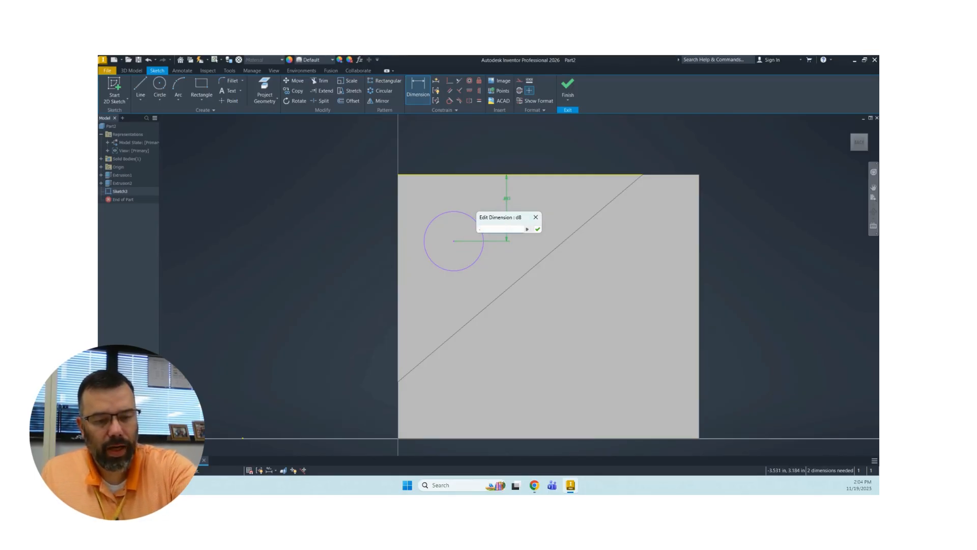
type("75")
key("Return")
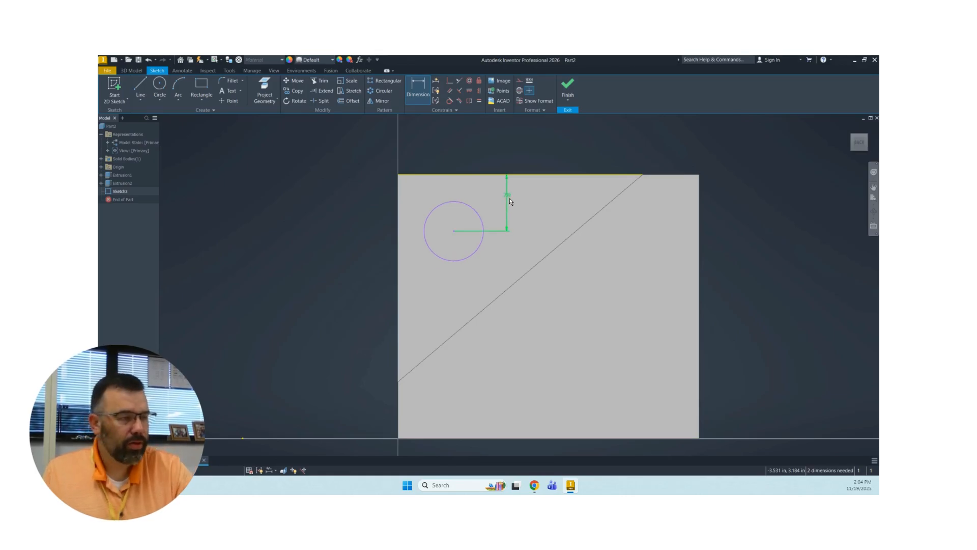
Dimension the circle's center to the face's left edge at .75 in
left_click(454, 230)
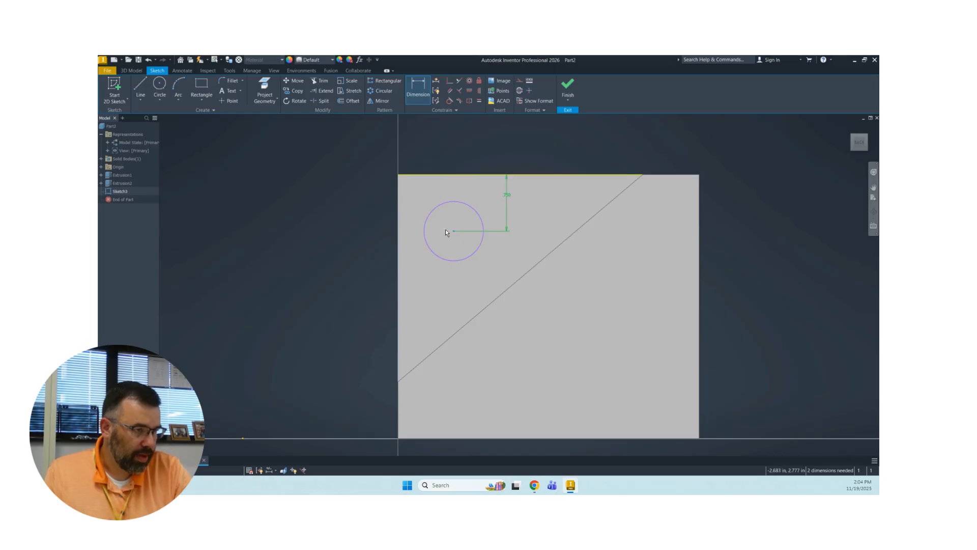
left_click(398, 228)
left_click(426, 192)
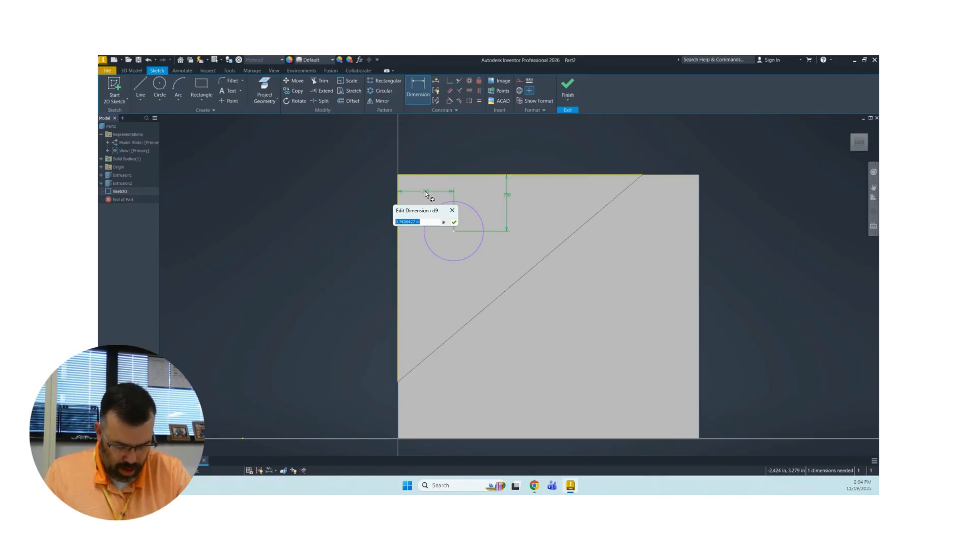
type(".75")
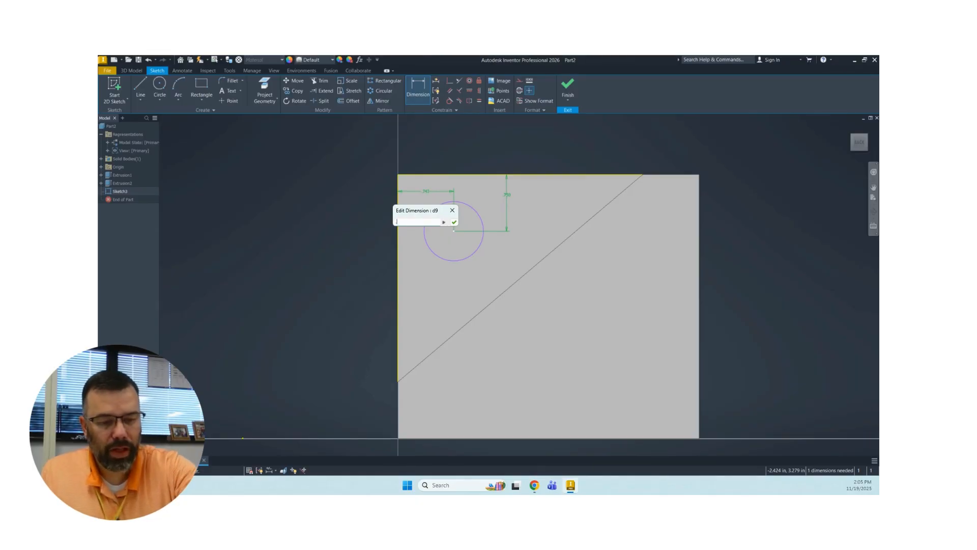
key("Return")
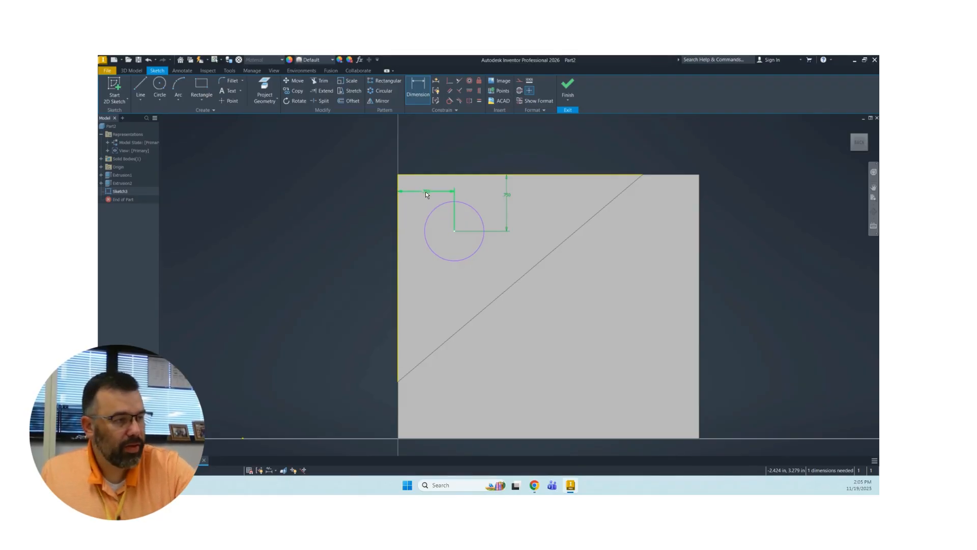
Dimension the circle's diameter at .75 in
left_click(432, 249)
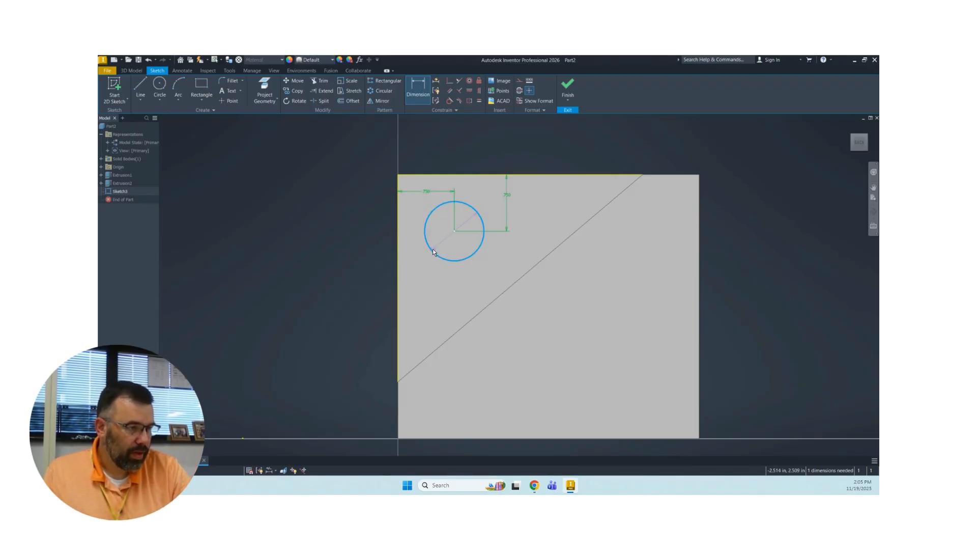
left_click(414, 274)
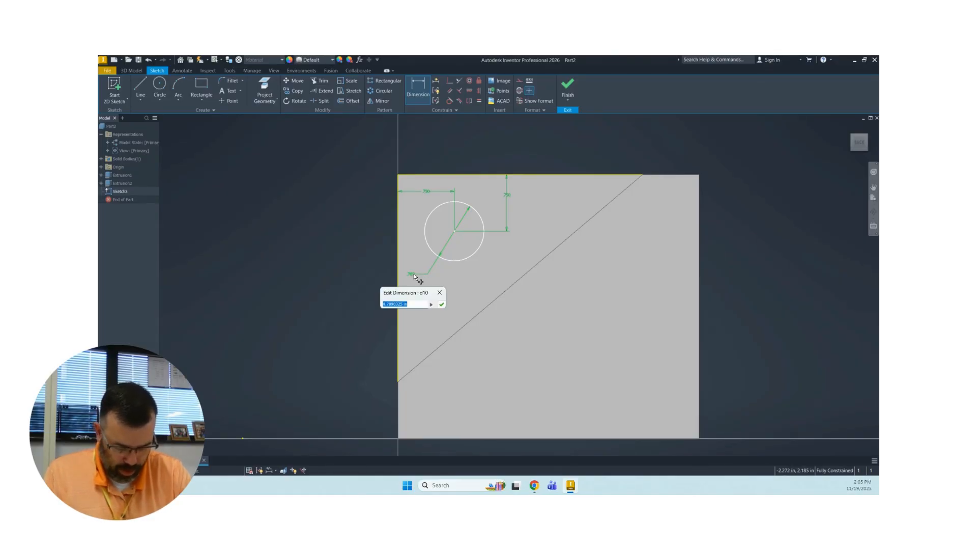
type(".75")
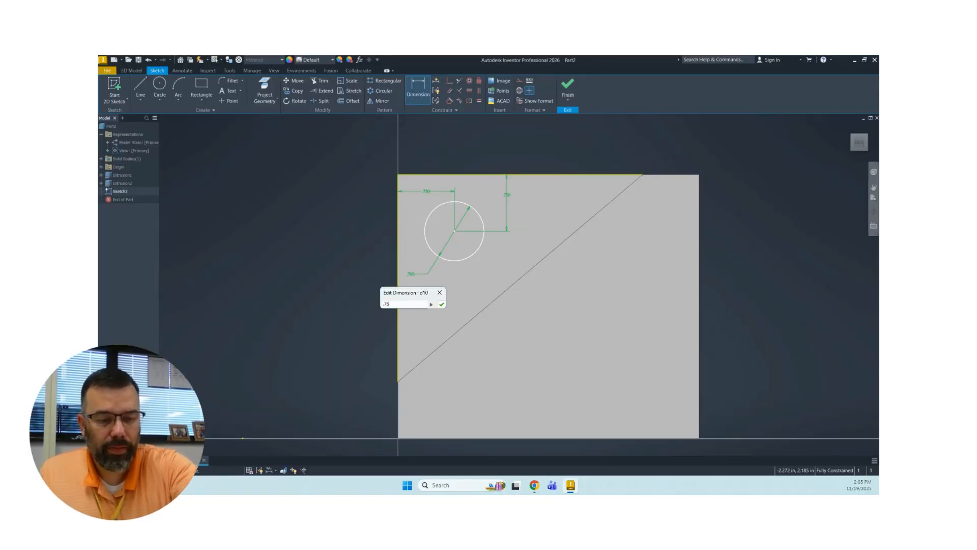
key("Return")
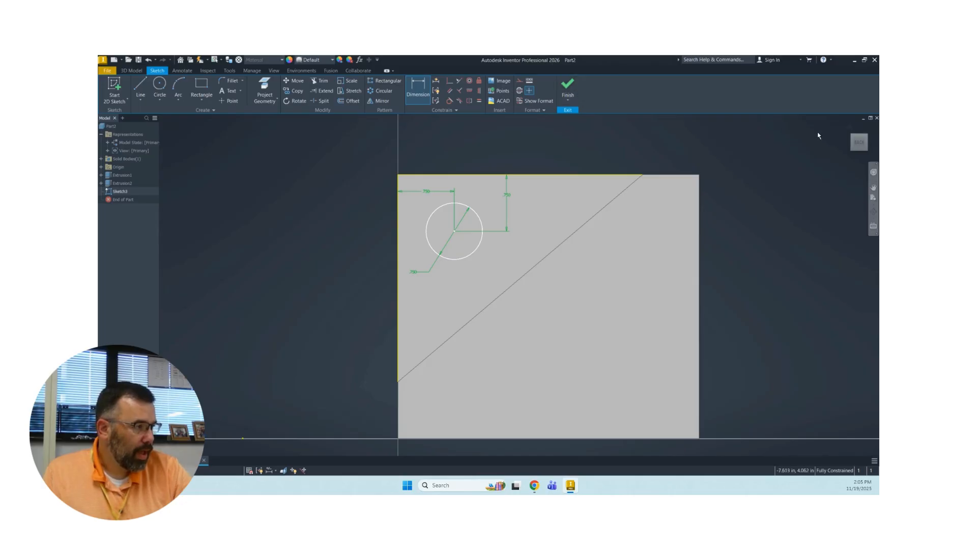
Finish the sketch and cut the .75 in circle through the inner wall with Extrude set to Through All
left_click(848, 127)
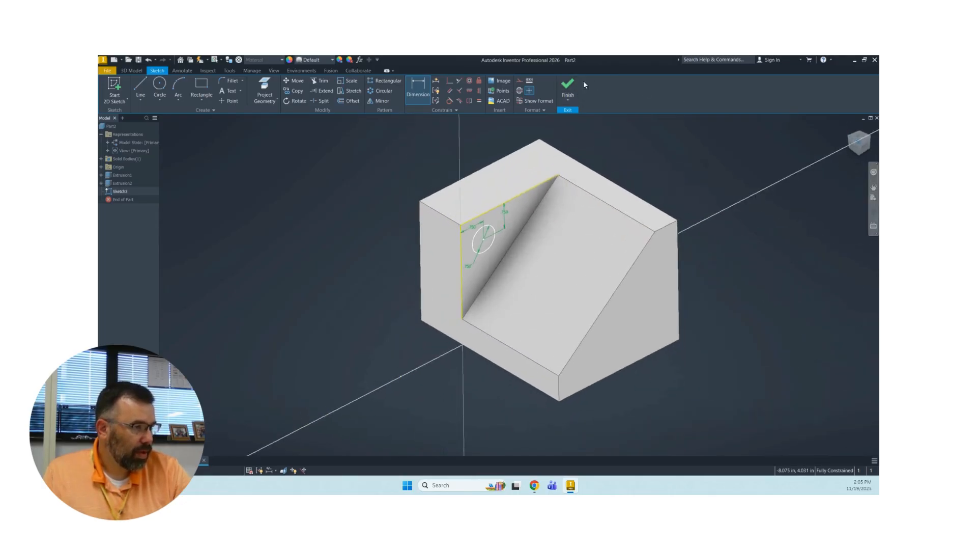
left_click(568, 85)
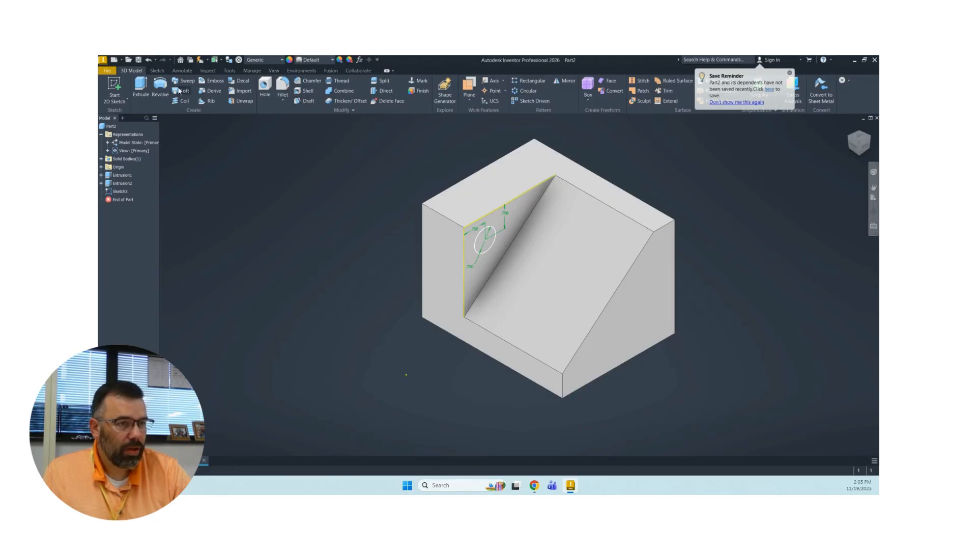
left_click(139, 87)
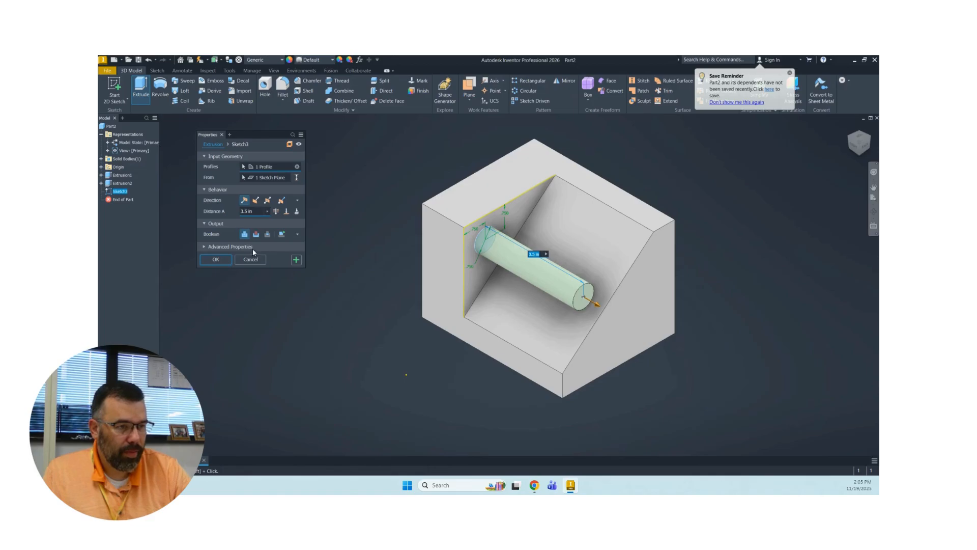
left_click(256, 234)
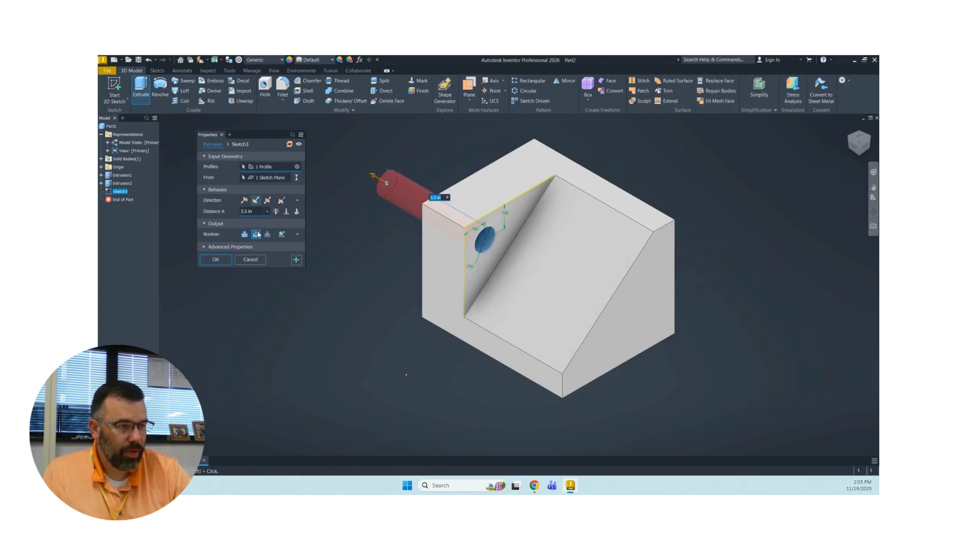
left_click(278, 212)
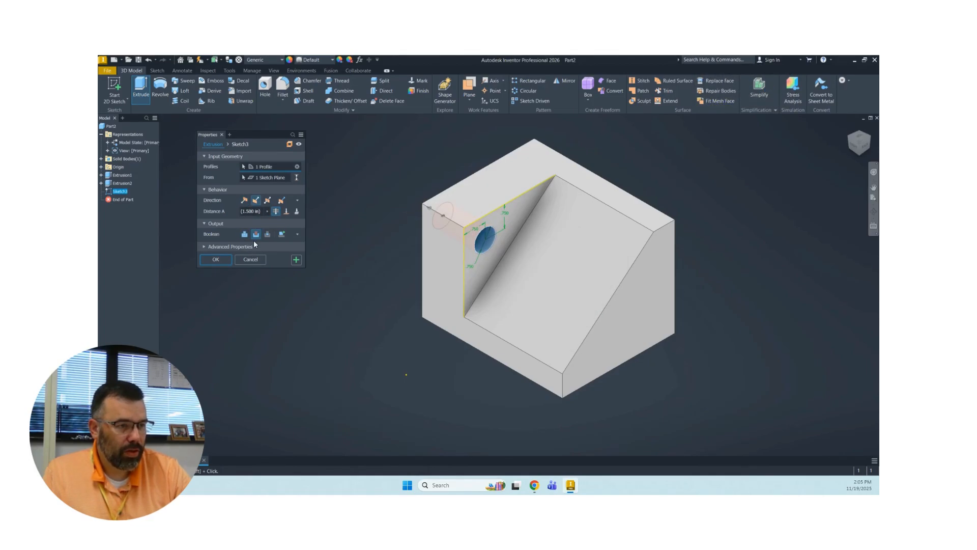
left_click(217, 260)
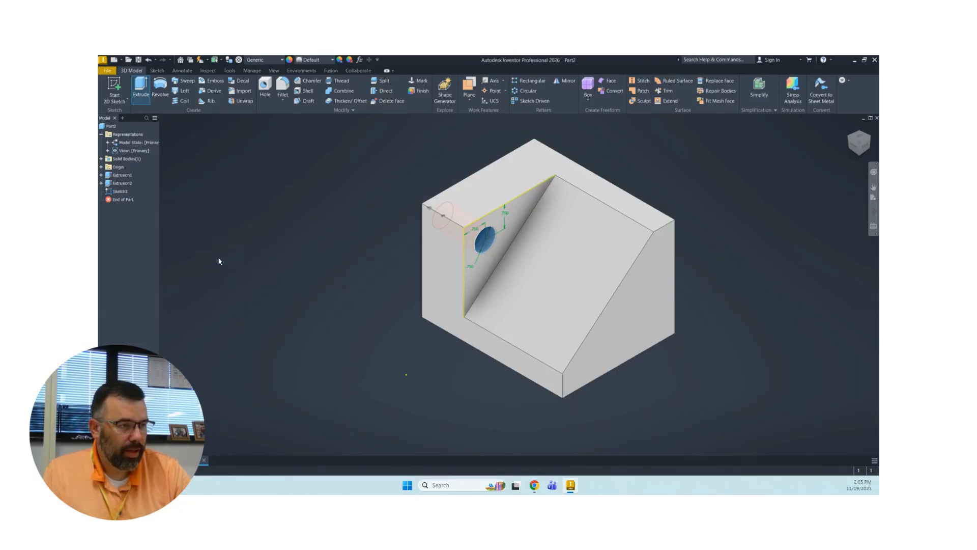
Sketch a circle about 0.64 in in diameter on the sloped outer side face, near its lower-right corner
left_click(866, 148)
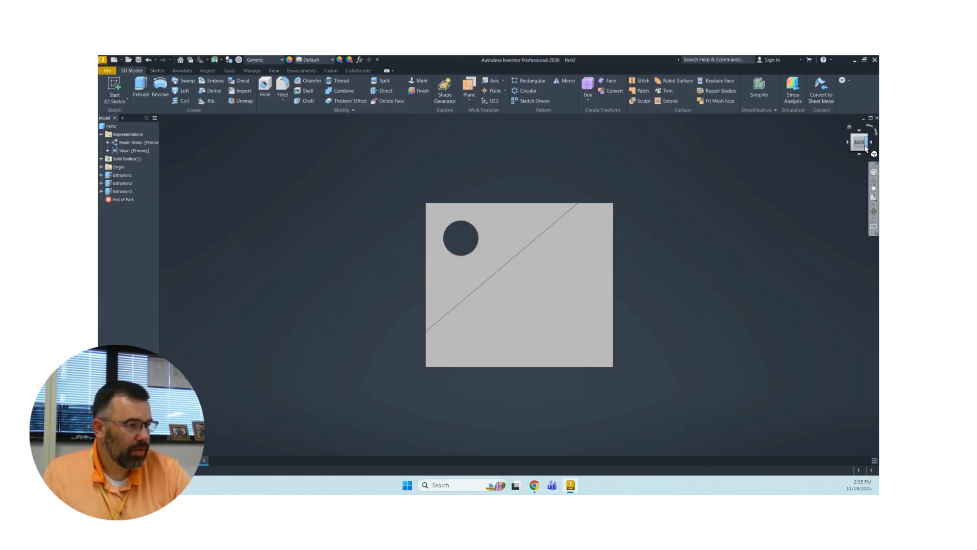
left_click(854, 135)
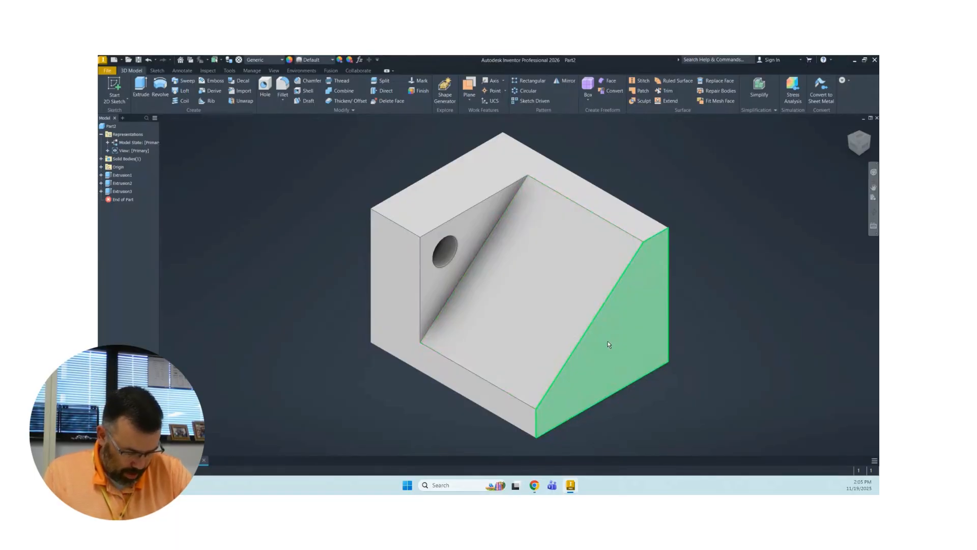
mouse_move(607, 344)
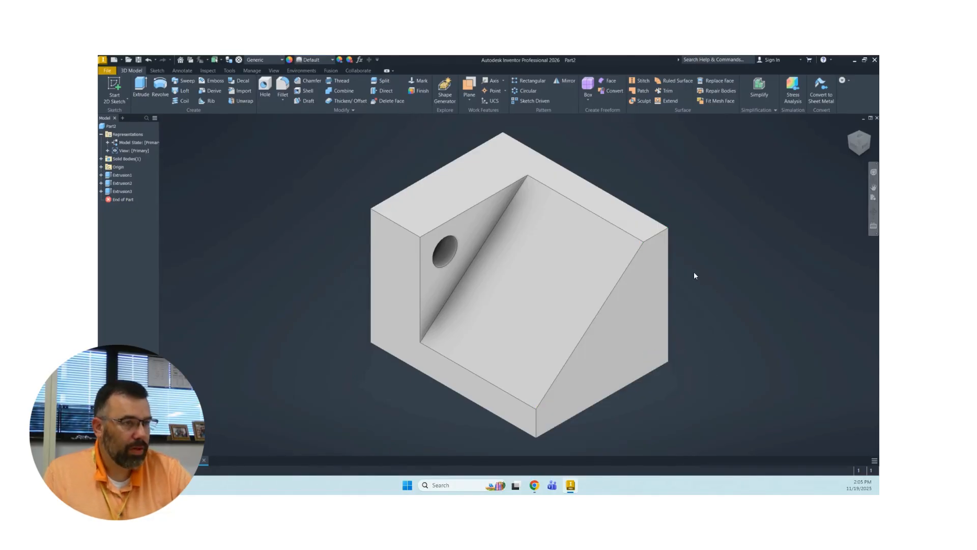
left_click(115, 84)
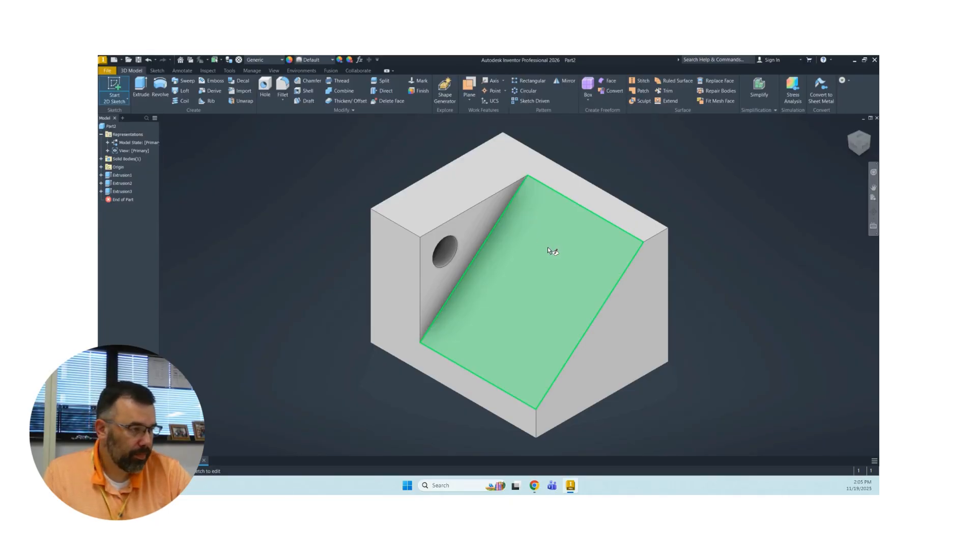
left_click(643, 337)
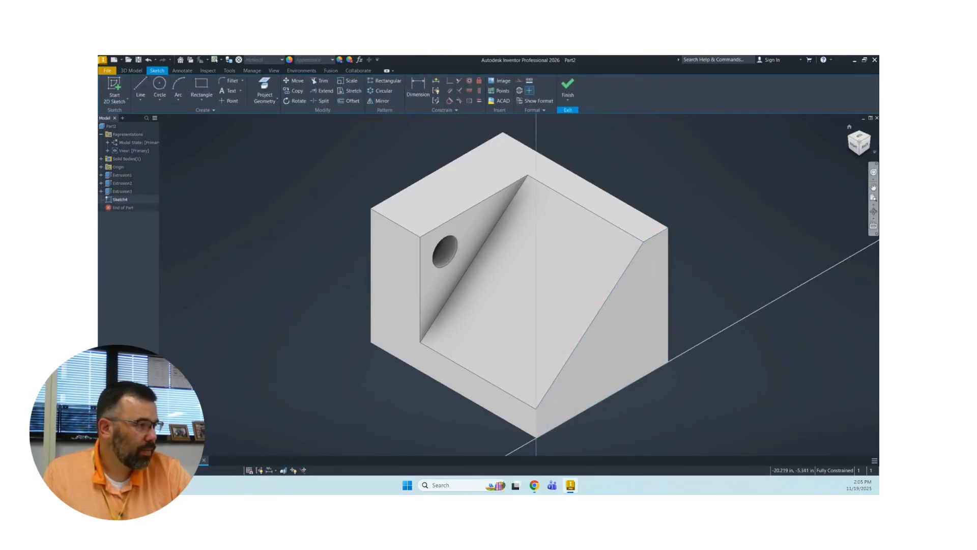
left_click(867, 148)
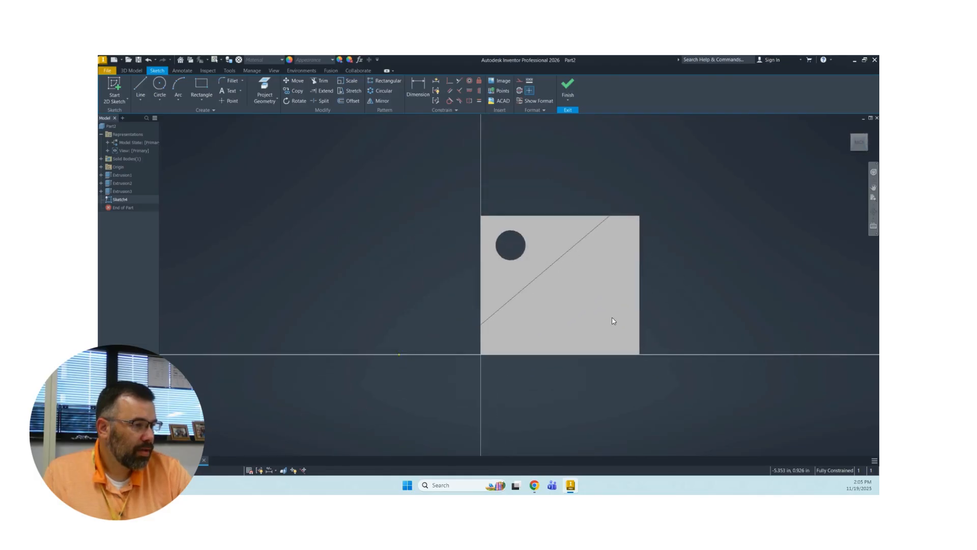
scroll(613, 318, "down", 3)
scroll(602, 310, "up", 2)
middle_click_drag(601, 309, 530, 278)
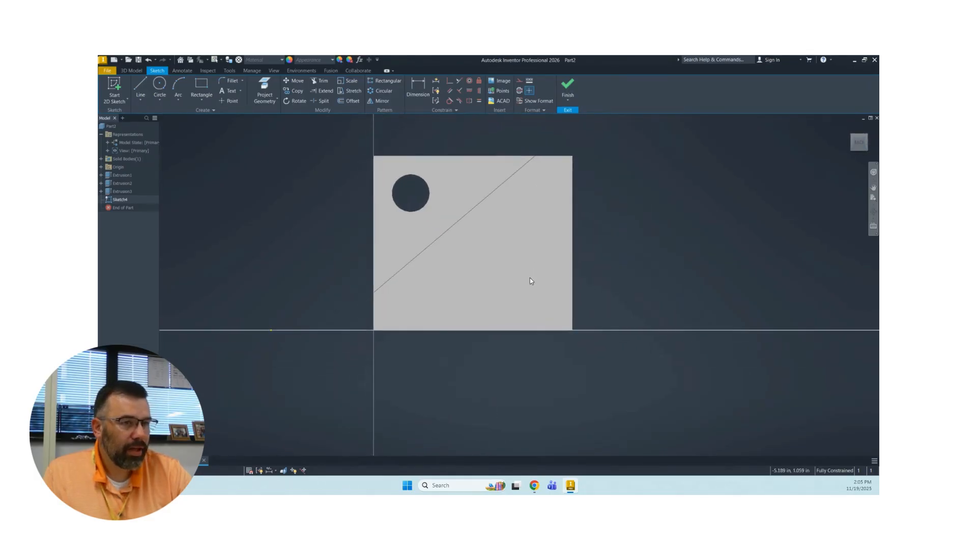
left_click(157, 97)
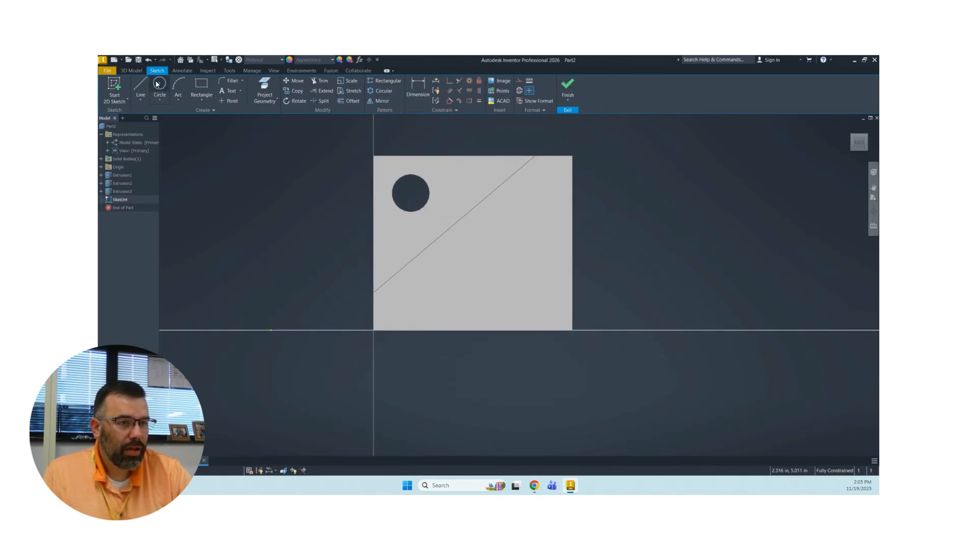
left_click(539, 306)
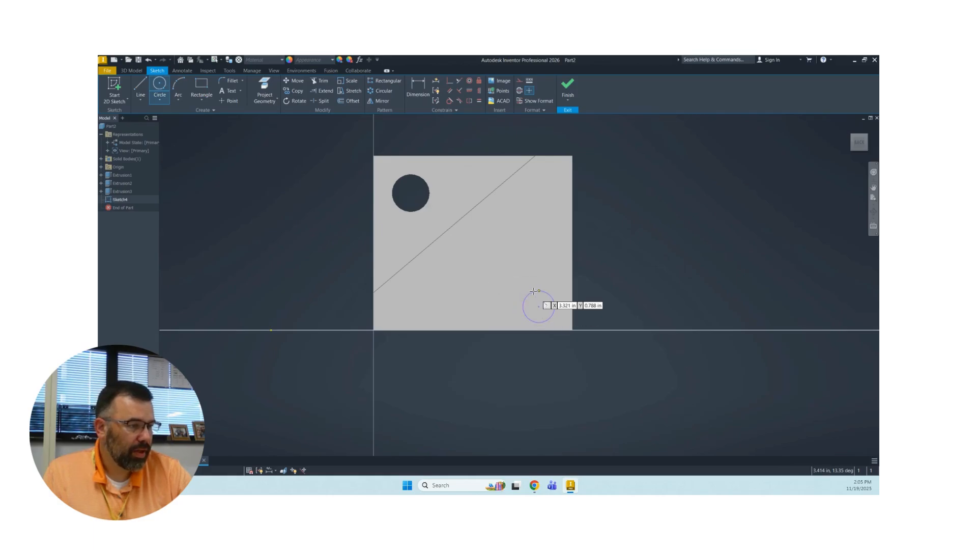
left_click(554, 305)
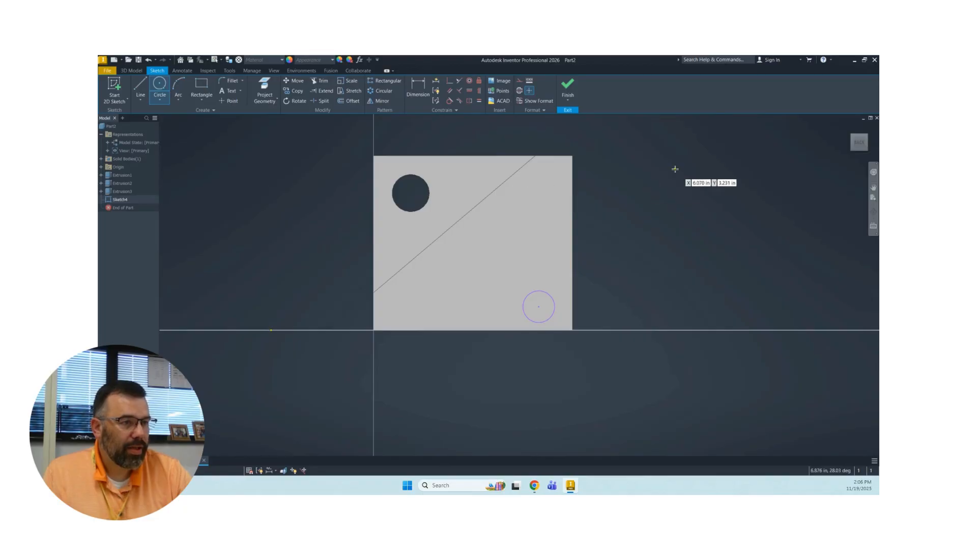
right_click(249, 146)
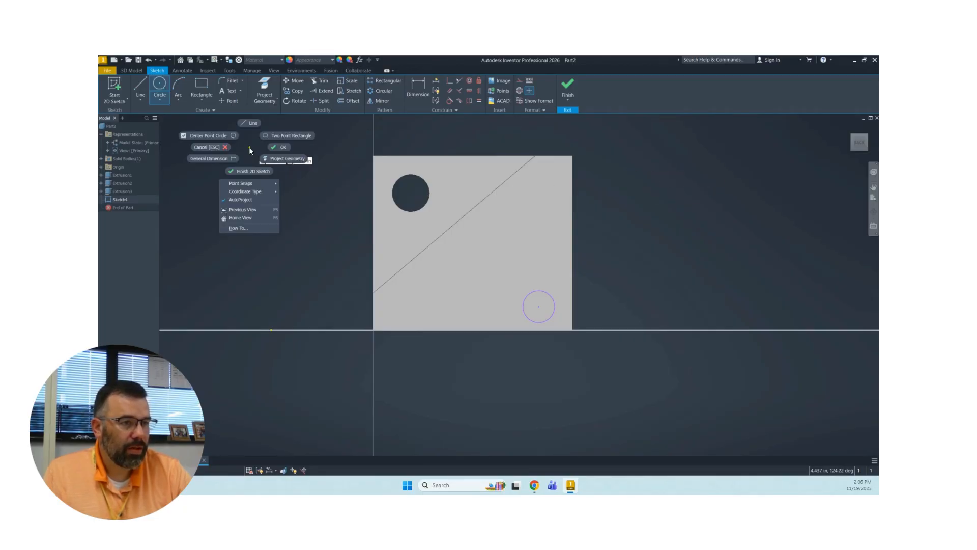
left_click(277, 148)
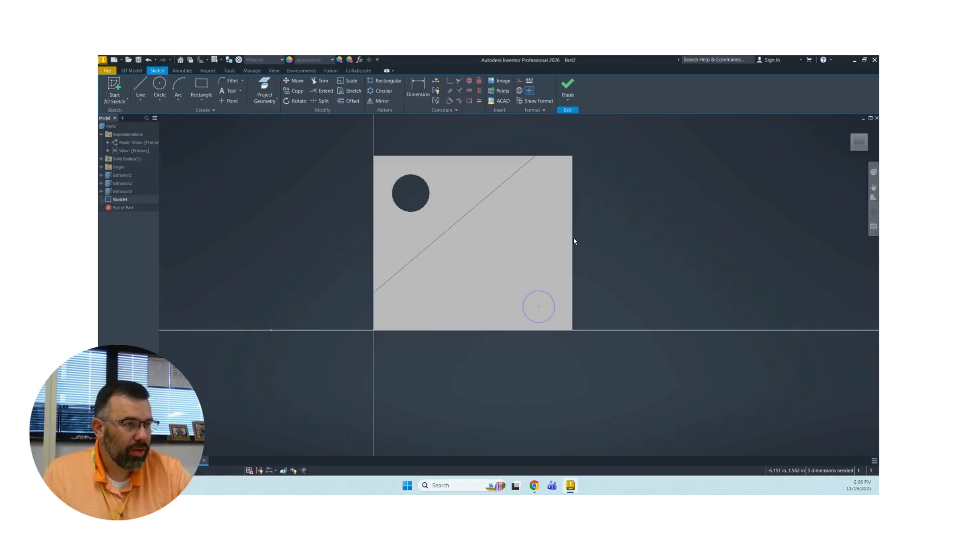
Dimension the new circle's center to the side face's bottom edge at 1 in
left_click(420, 87)
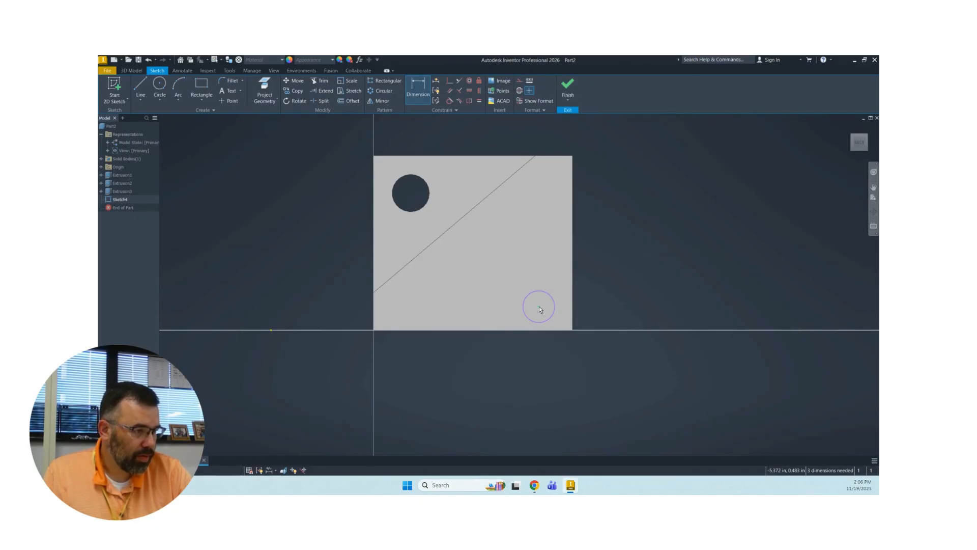
left_click(539, 307)
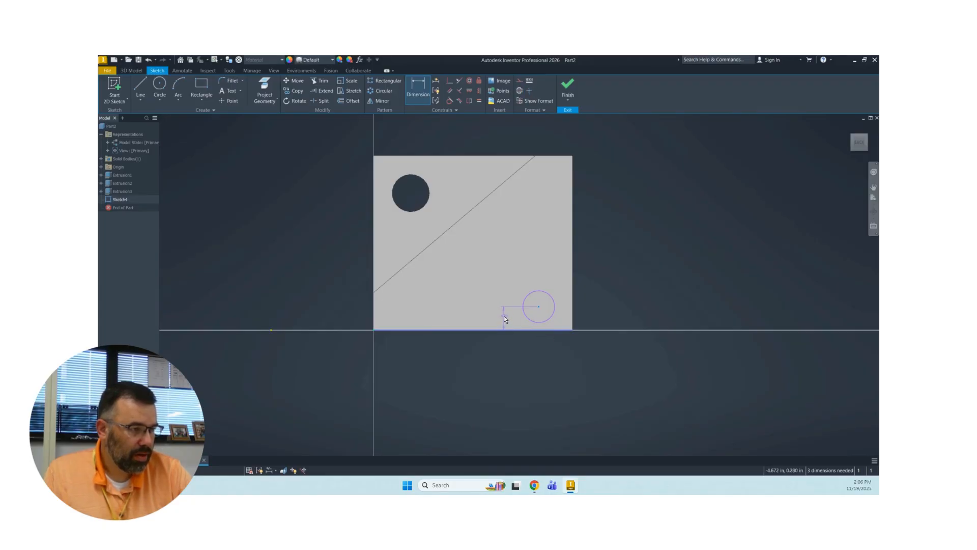
left_click(502, 317)
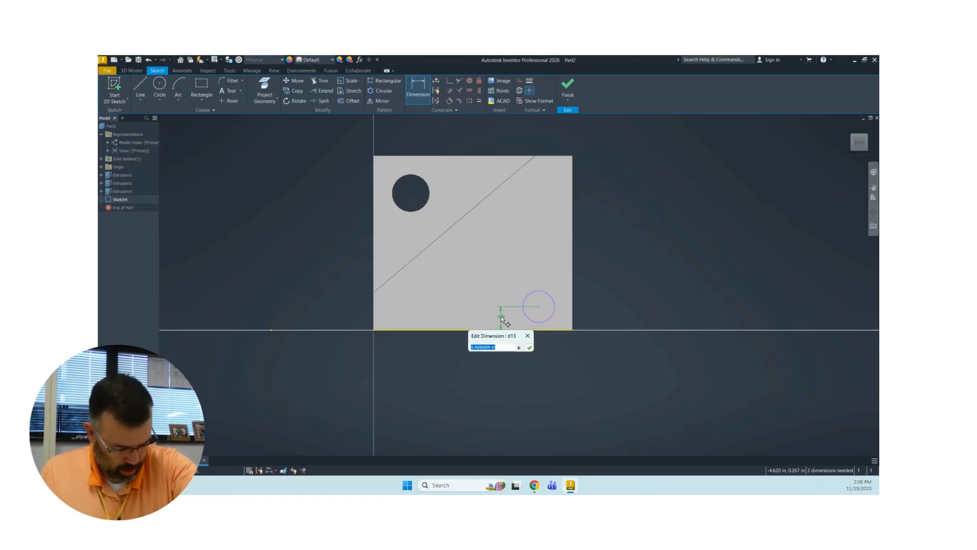
type("1")
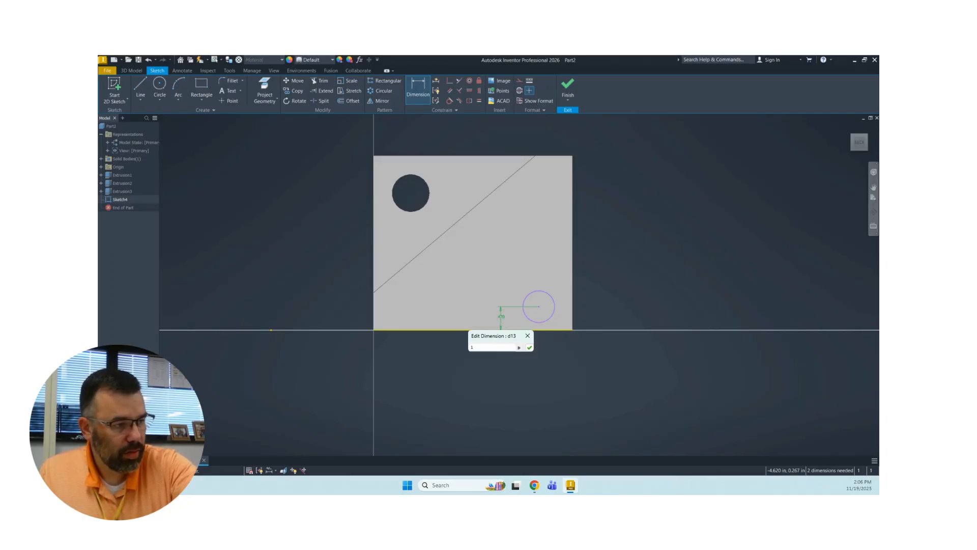
key("Return")
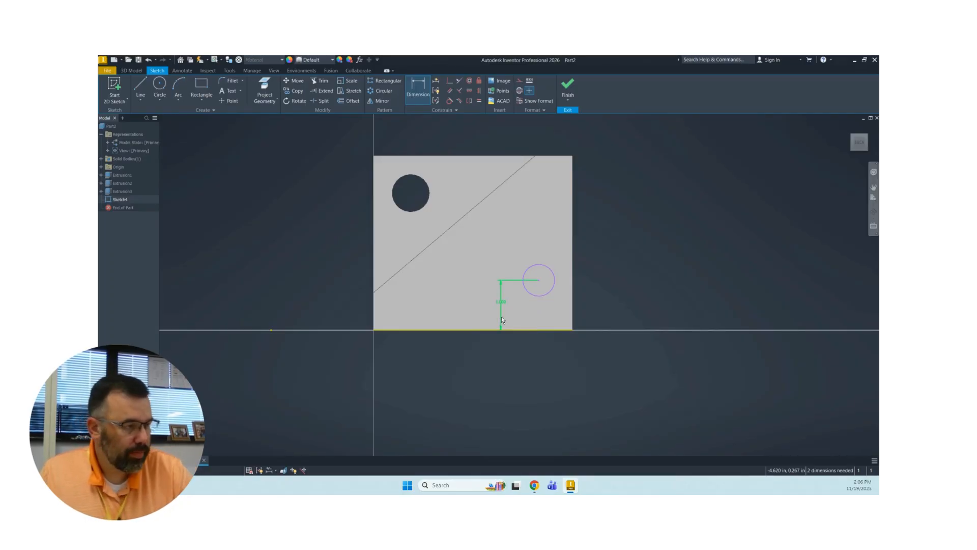
Dimension the new circle's center to the side face's right edge at 1.25 in
left_click(541, 281)
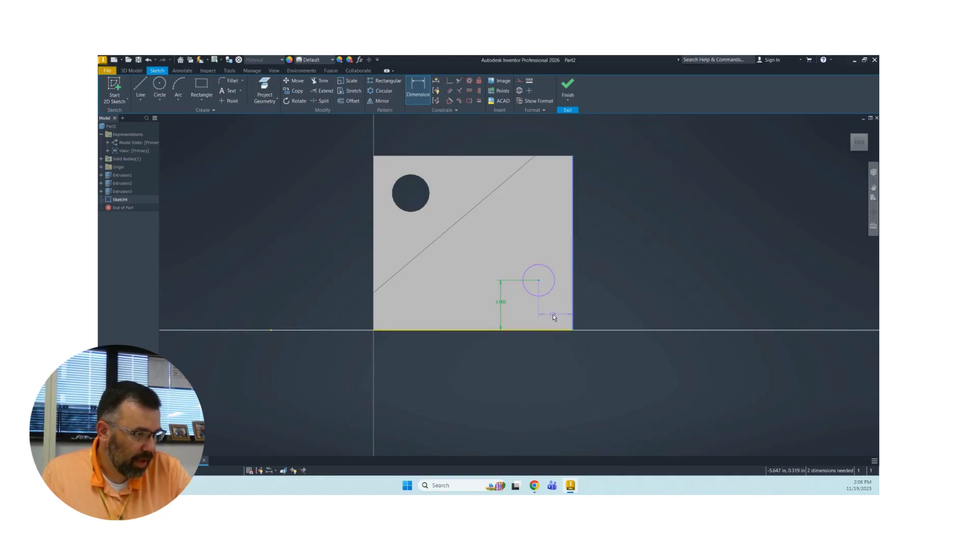
left_click(553, 314)
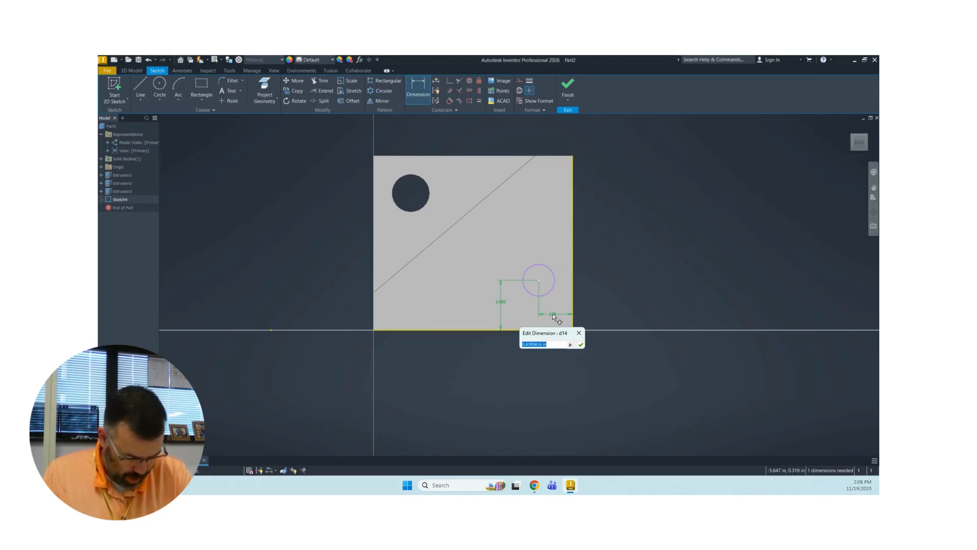
type("1.25")
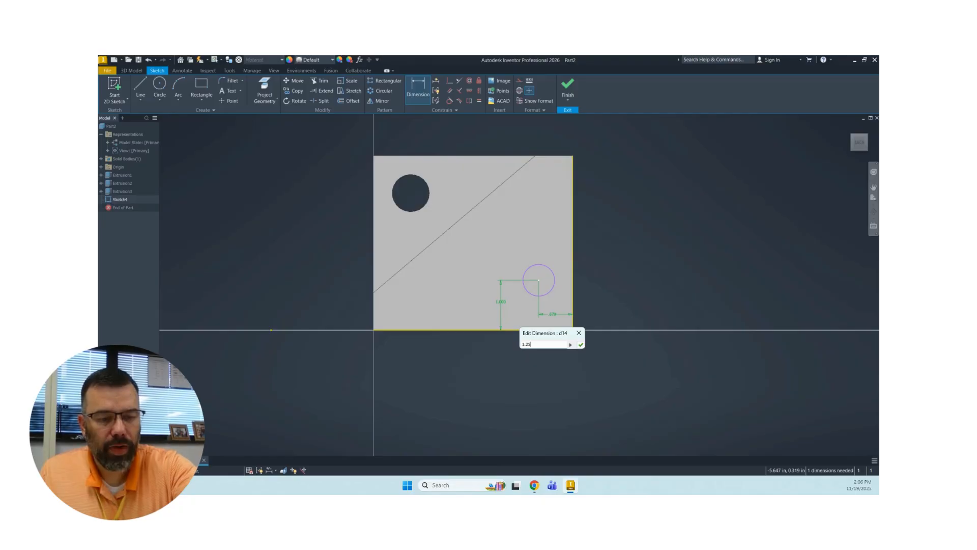
key("Return")
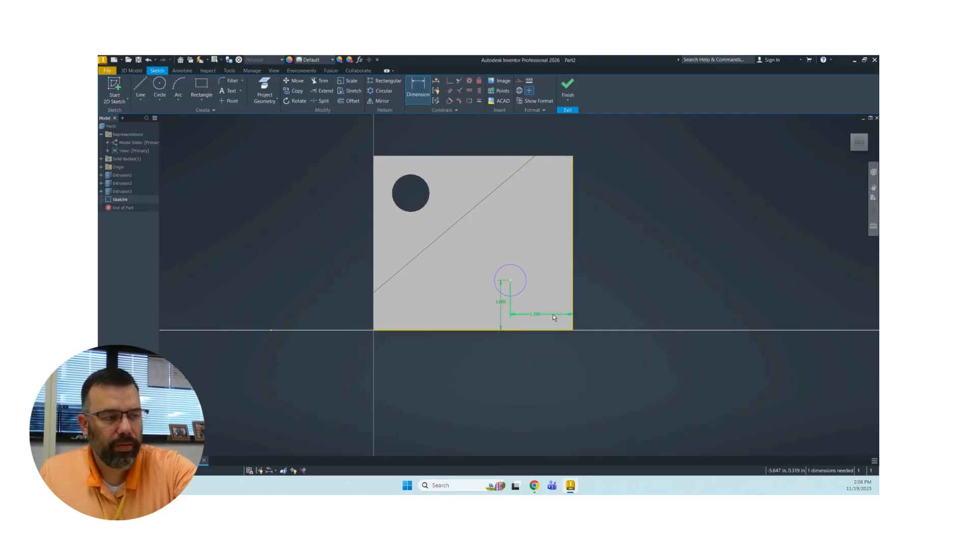
Dimension the new circle's diameter at 1 in
left_click(514, 264)
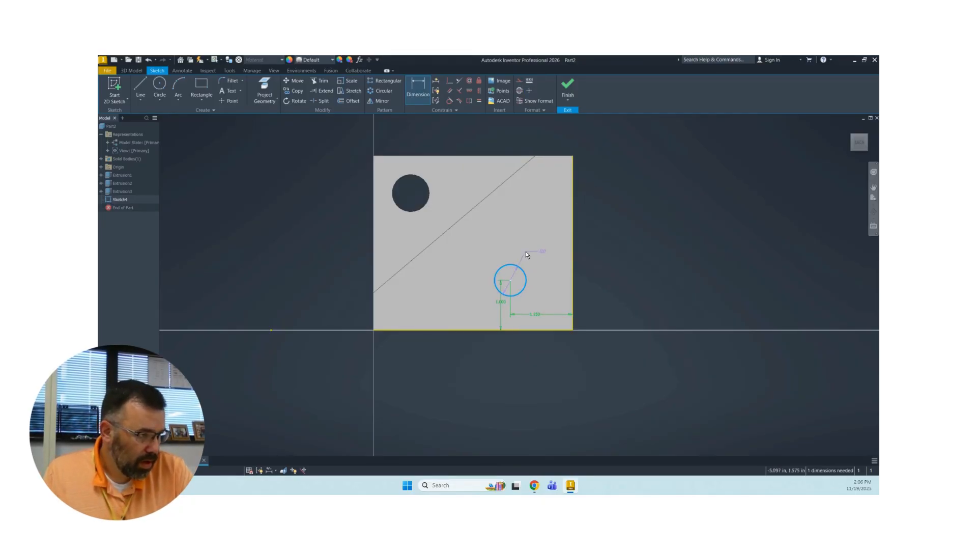
left_click(527, 244)
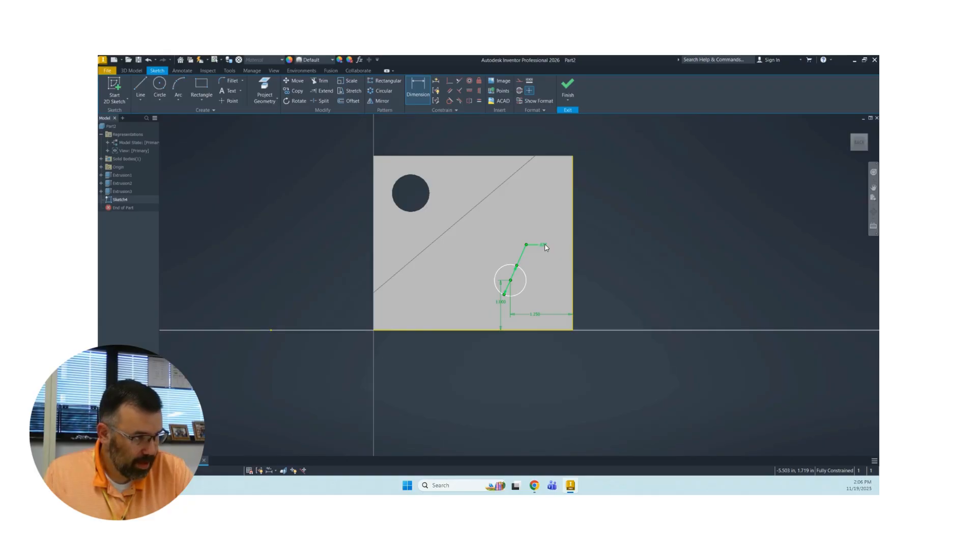
left_click(545, 245)
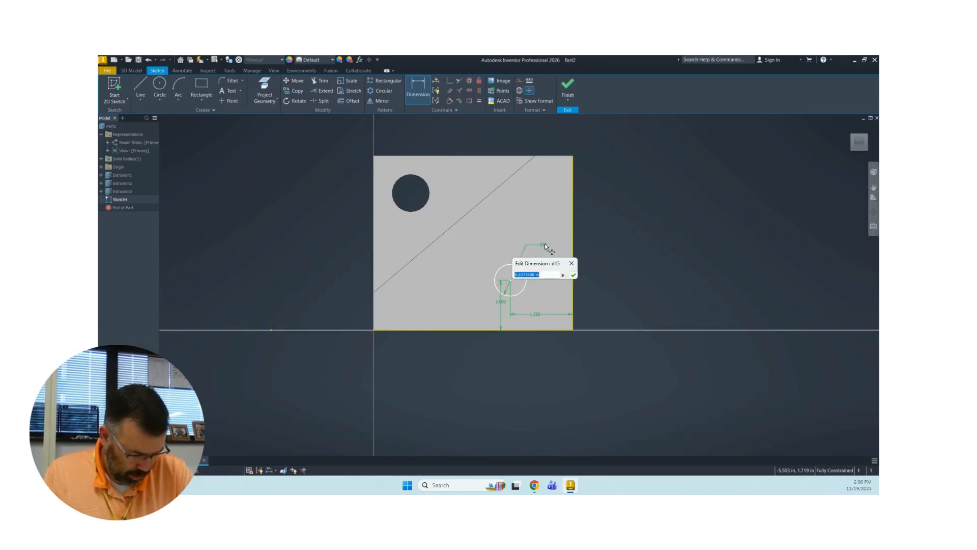
type("1")
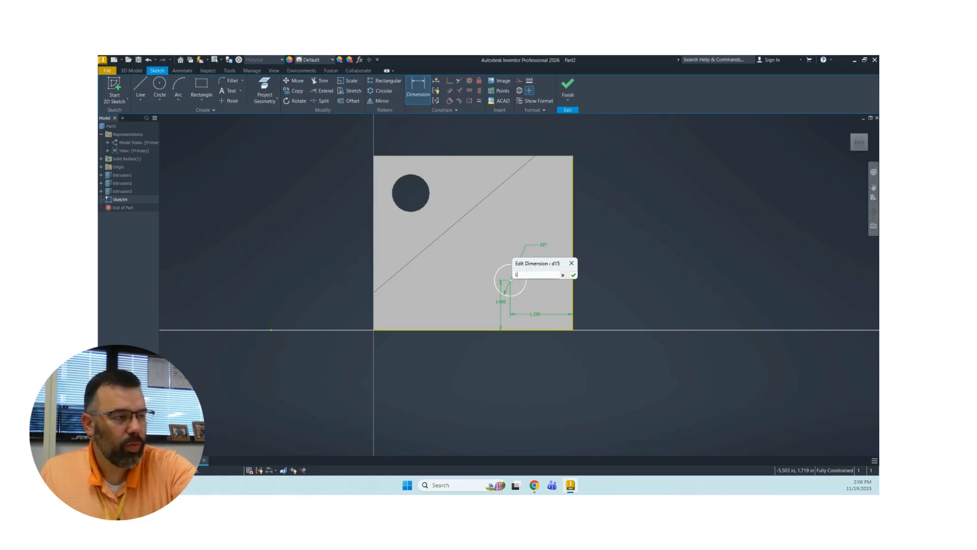
key("Return")
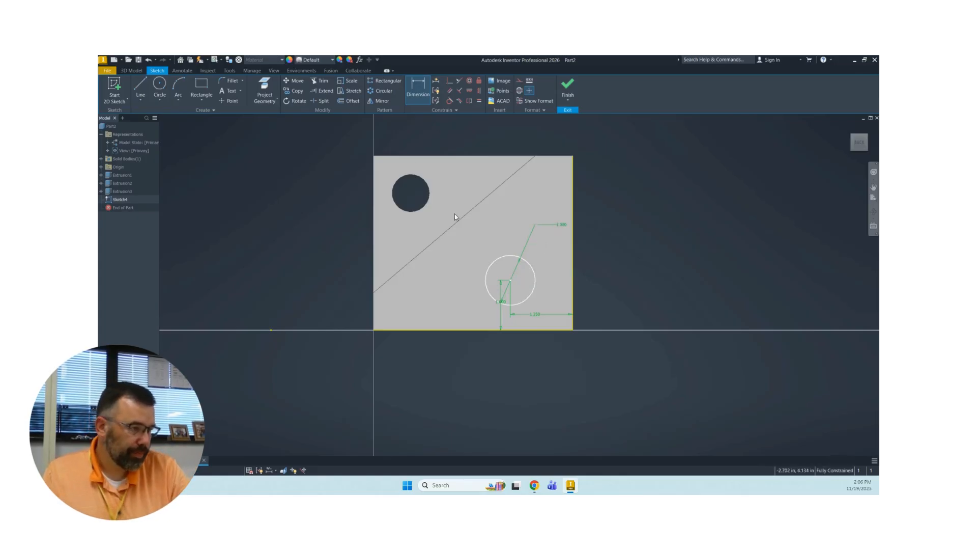
Finish the sketch and extrude the 1 in circle outward from the side face by 1.1 in, joined to the body
left_click(568, 86)
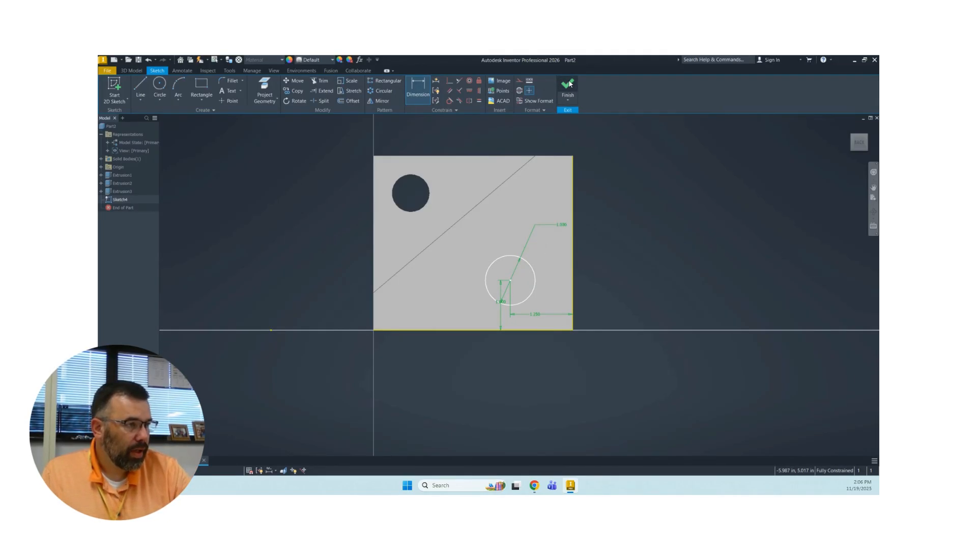
left_click(141, 89)
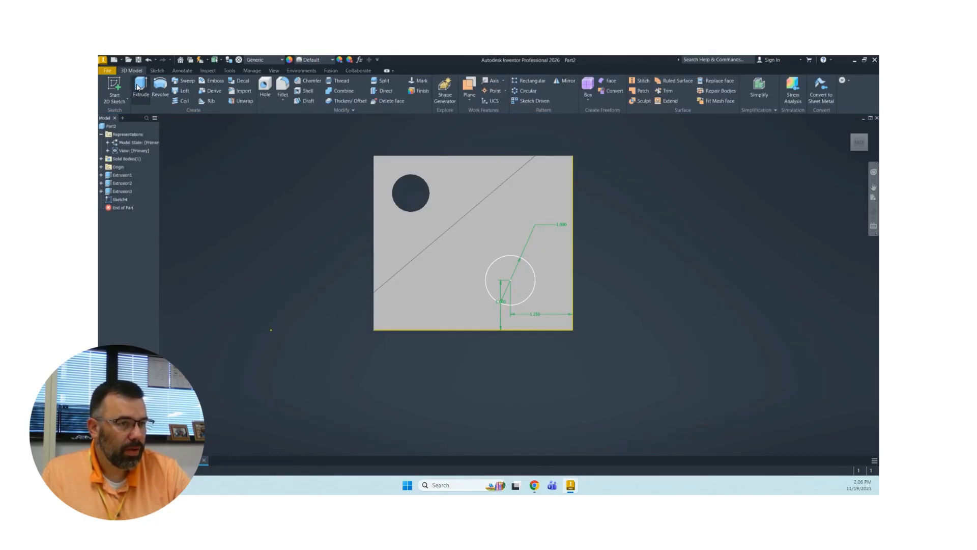
mouse_move(852, 134)
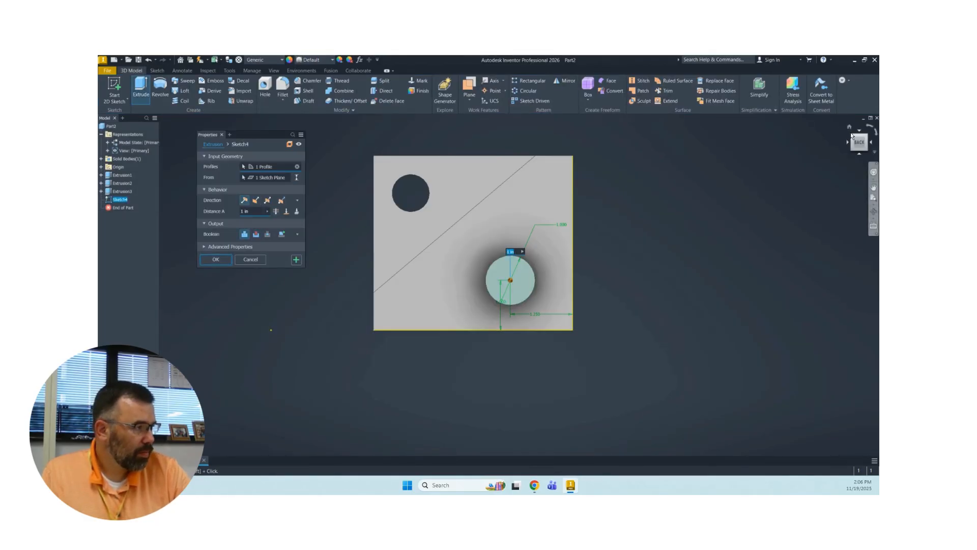
left_click(854, 139)
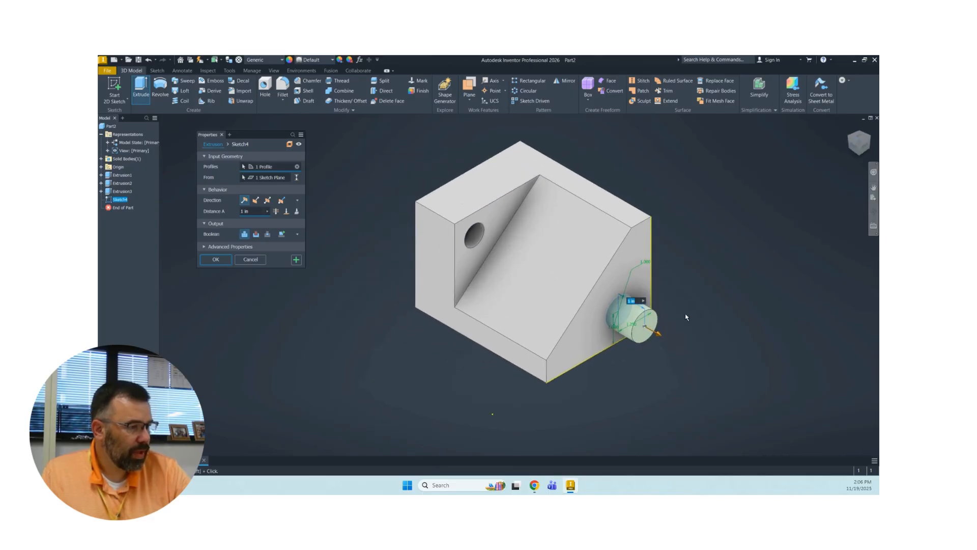
left_click(243, 211)
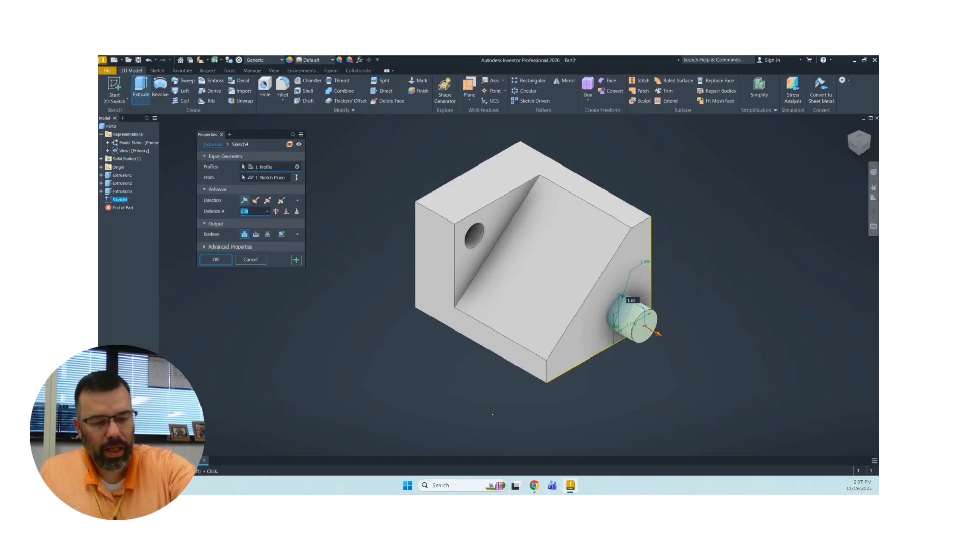
type("1.1")
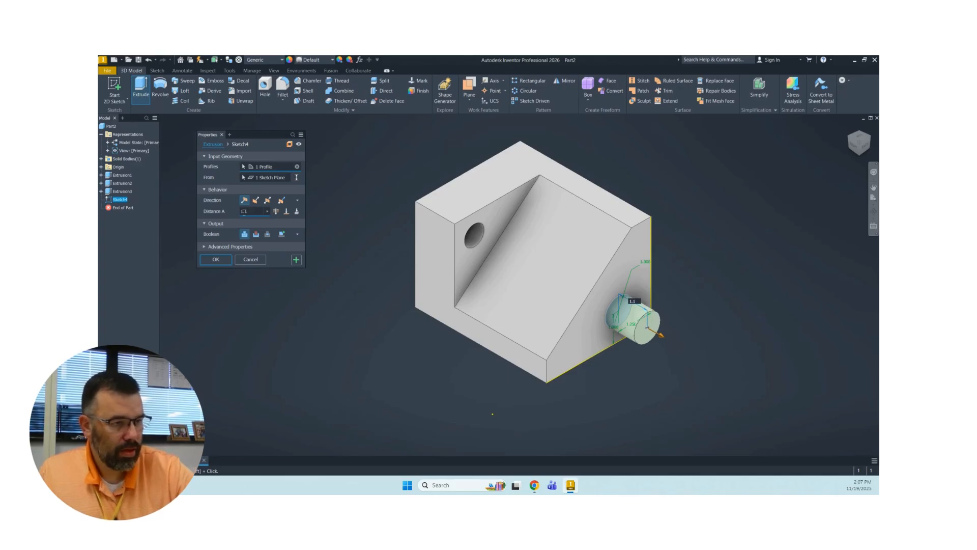
left_click(219, 258)
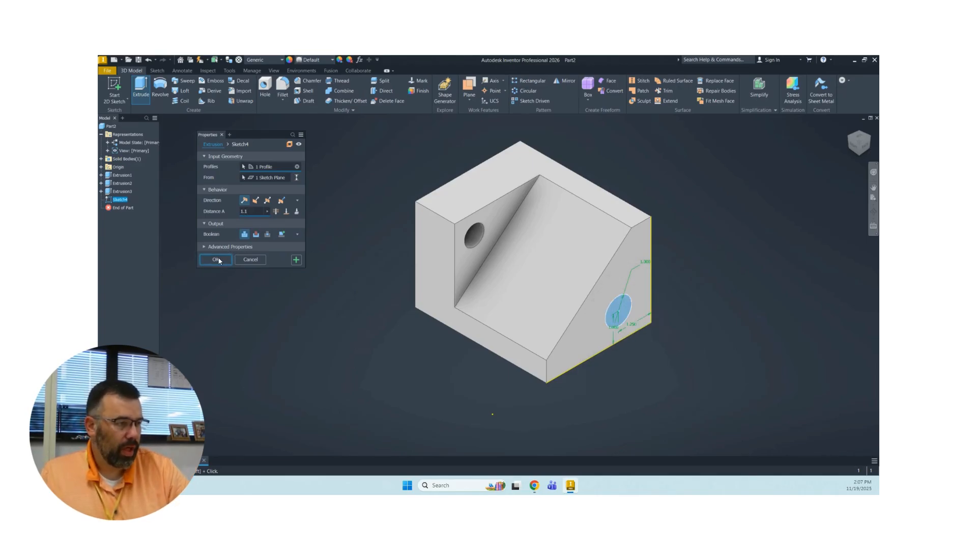